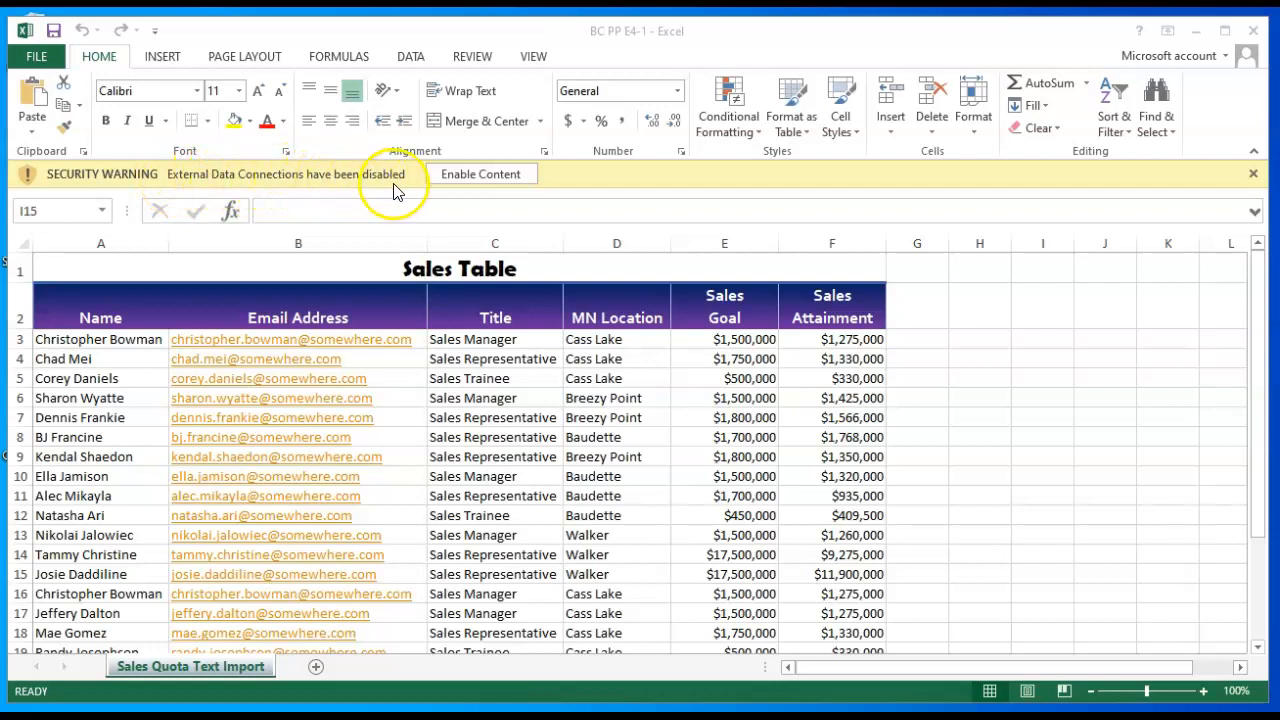
- Enable the workbook's external data connections and save a copy of the workbook as BC PP E4-2
{"action": "left_click", "coordinate": [475, 175]}
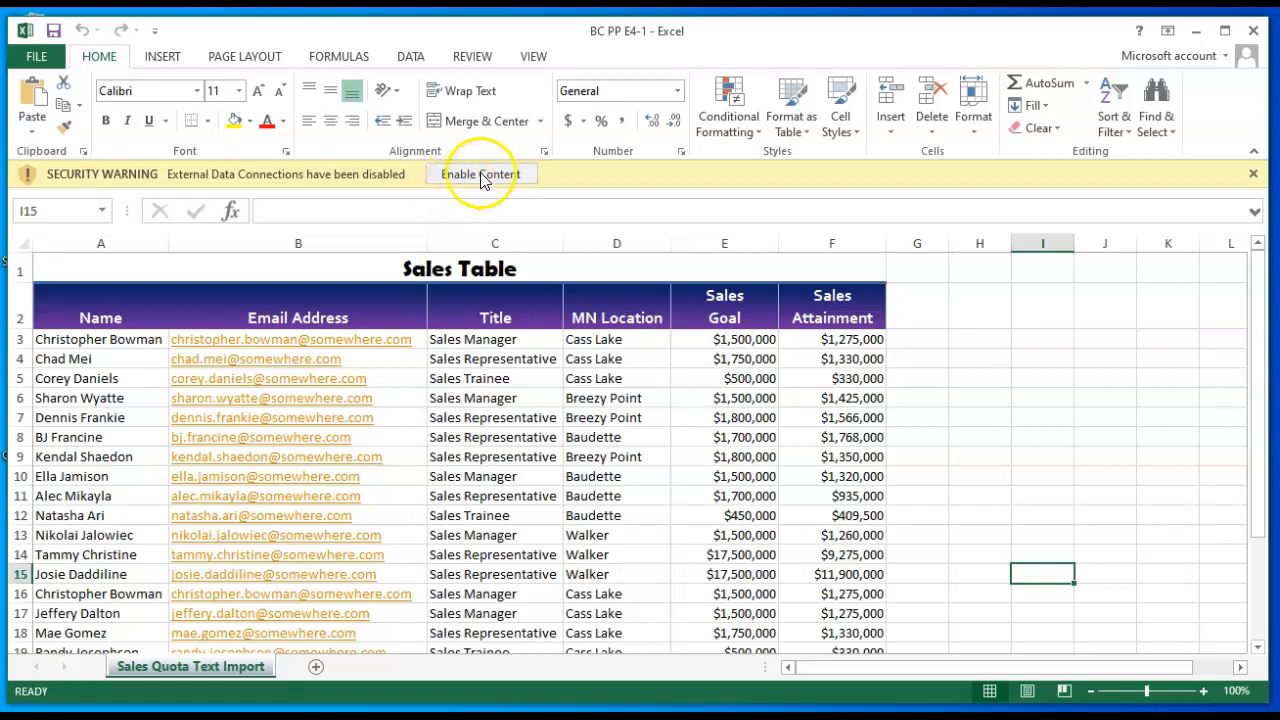
{"action": "left_click", "coordinate": [494, 174]}
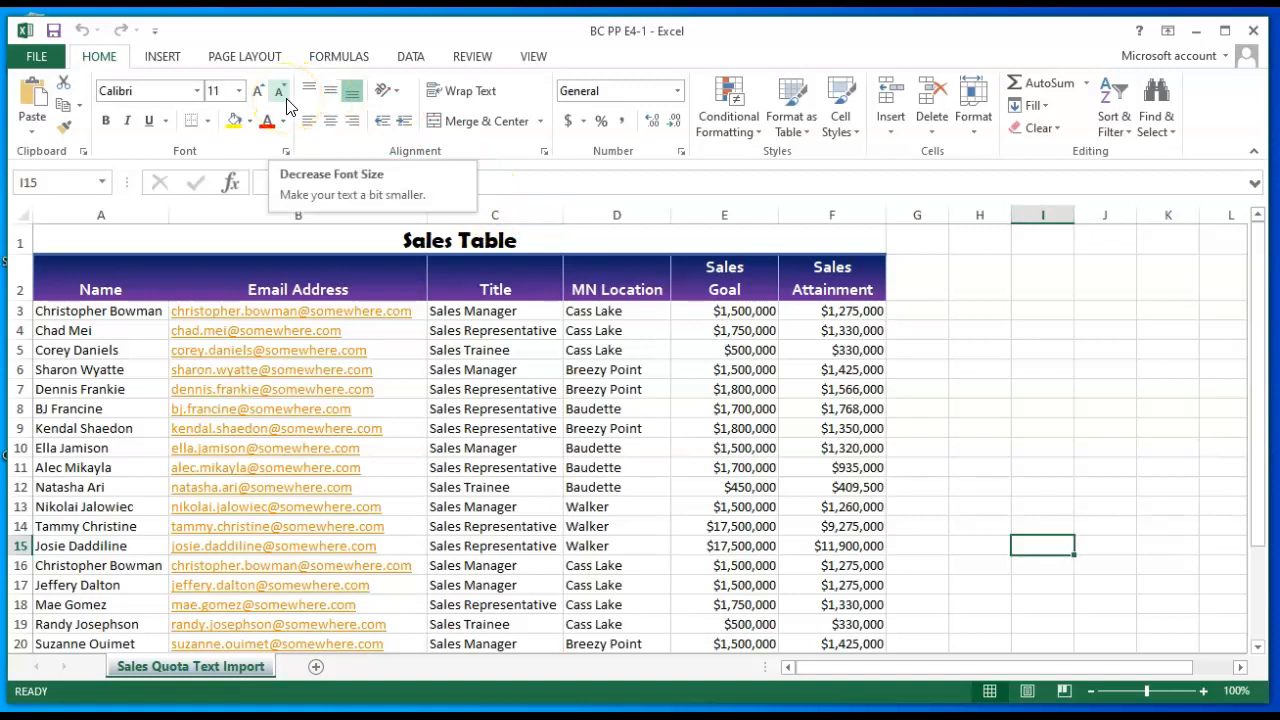
{"action": "key", "text": "F12"}
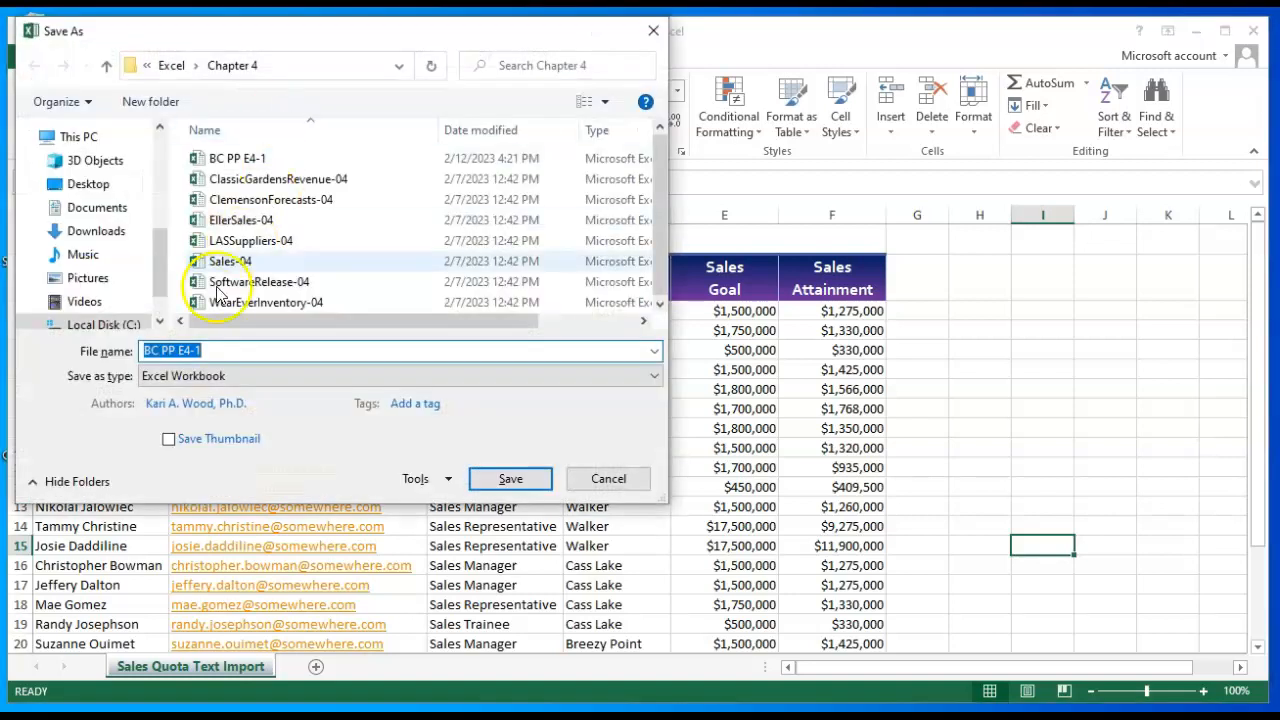
{"action": "left_click", "coordinate": [218, 350]}
{"action": "key", "text": "BackSpace"}
{"action": "type", "text": "2"}
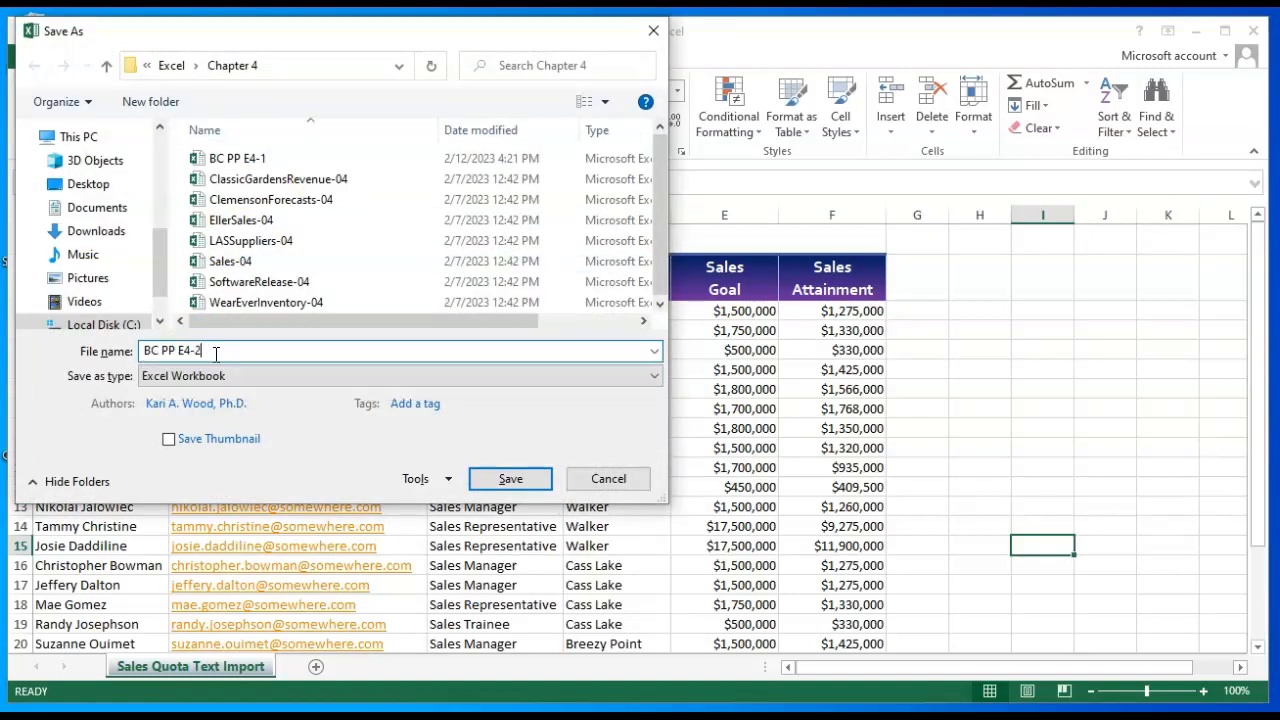
{"action": "left_click", "coordinate": [508, 481]}
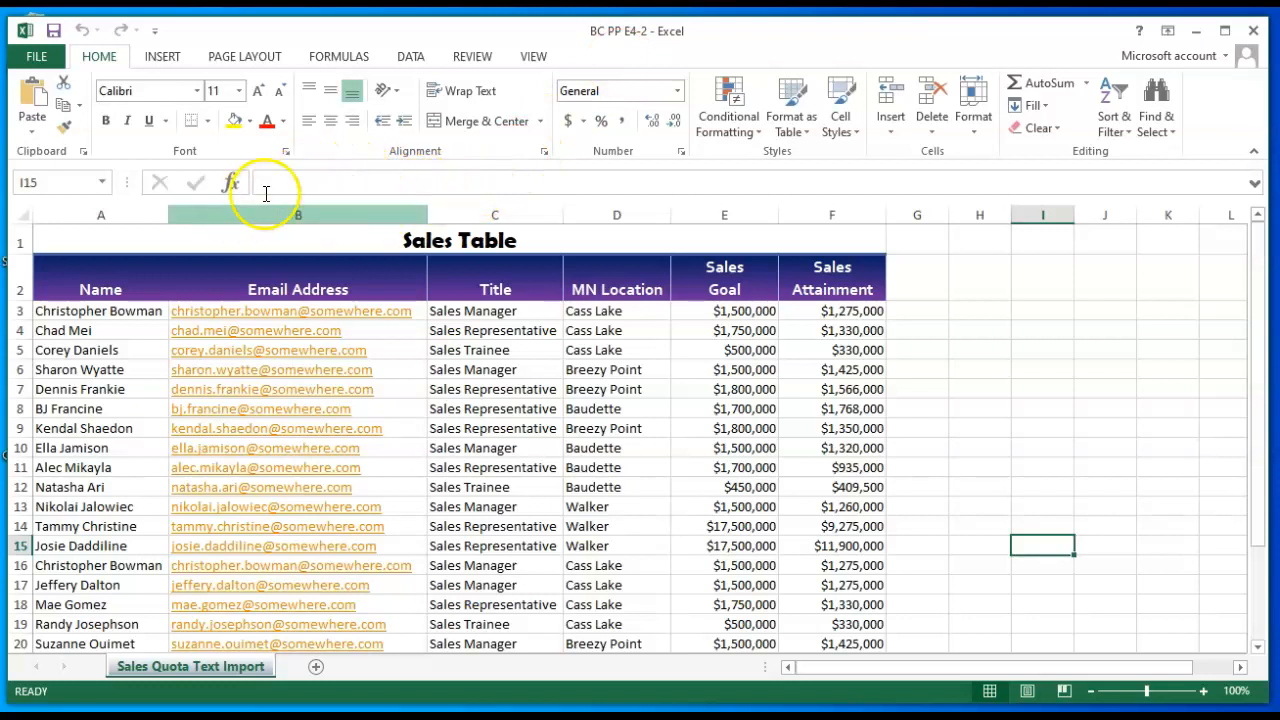
- Try to cut the whole Email Address column out of the sales table
{"action": "left_click", "coordinate": [311, 215]}
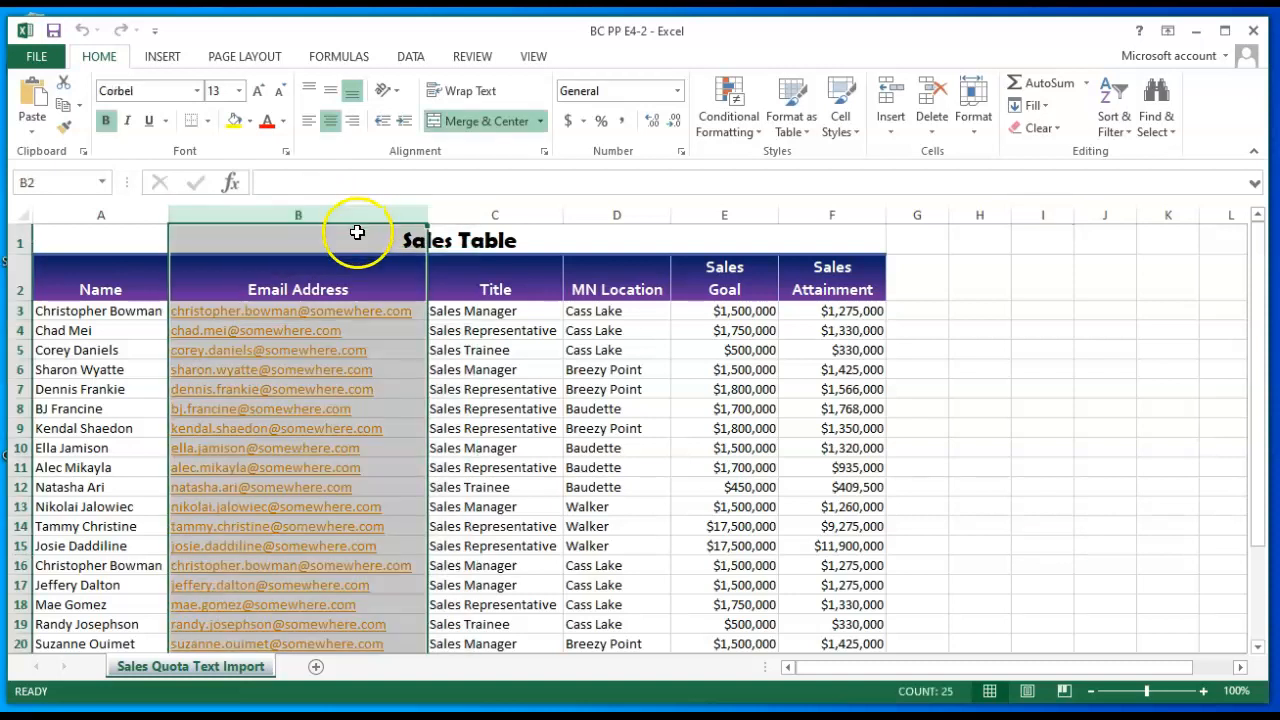
{"action": "key", "text": "ctrl+x"}
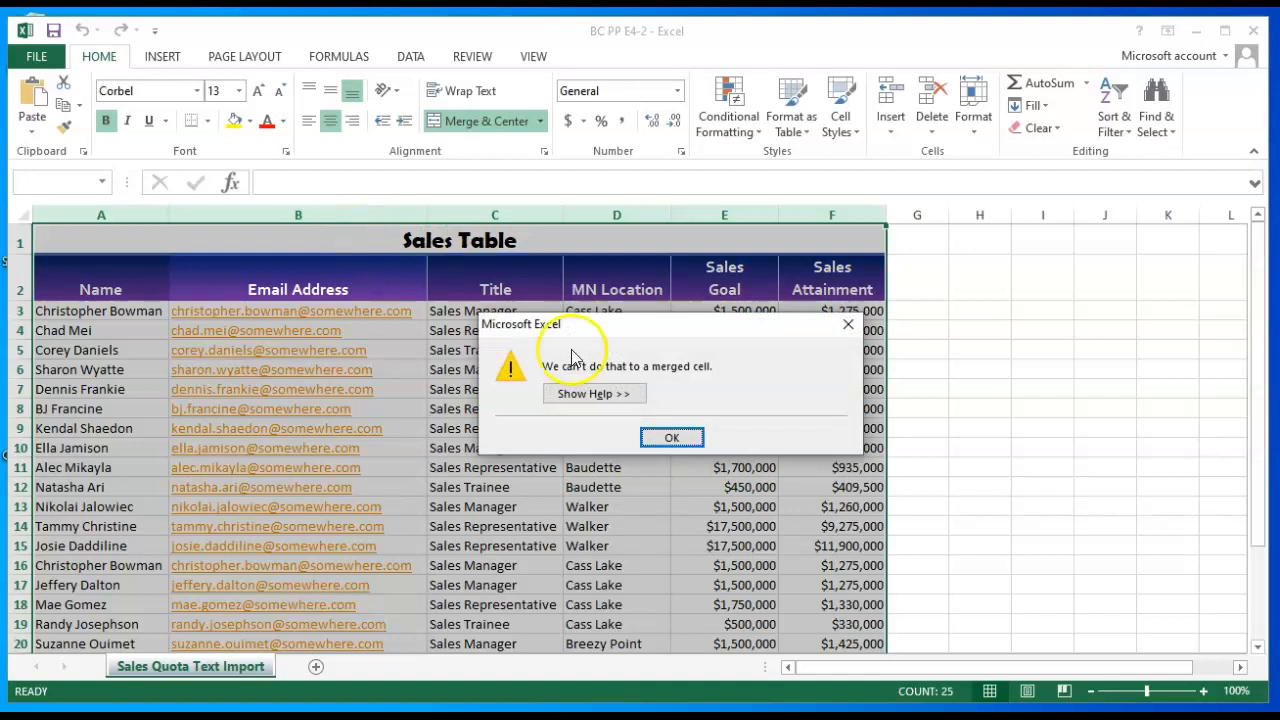
{"action": "left_click", "coordinate": [665, 438]}
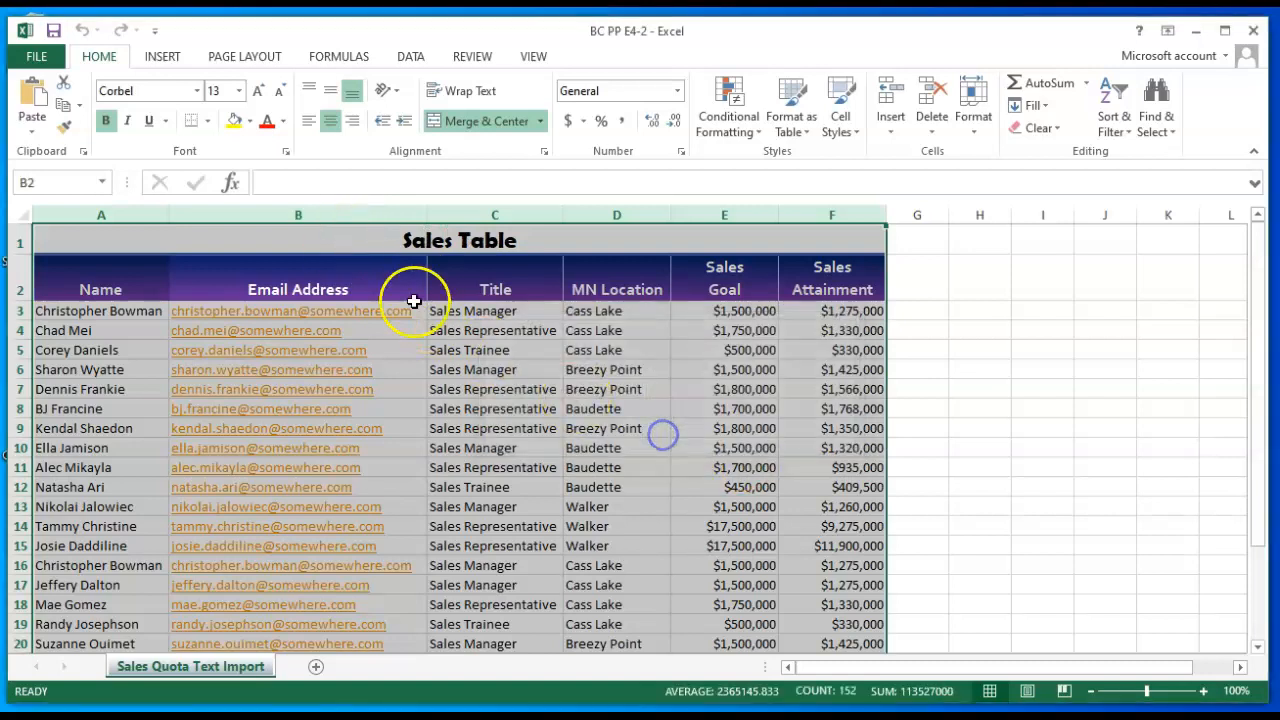
{"action": "left_click", "coordinate": [988, 430]}
- Delete the Email Address column from the worksheet
{"action": "left_click", "coordinate": [296, 212]}
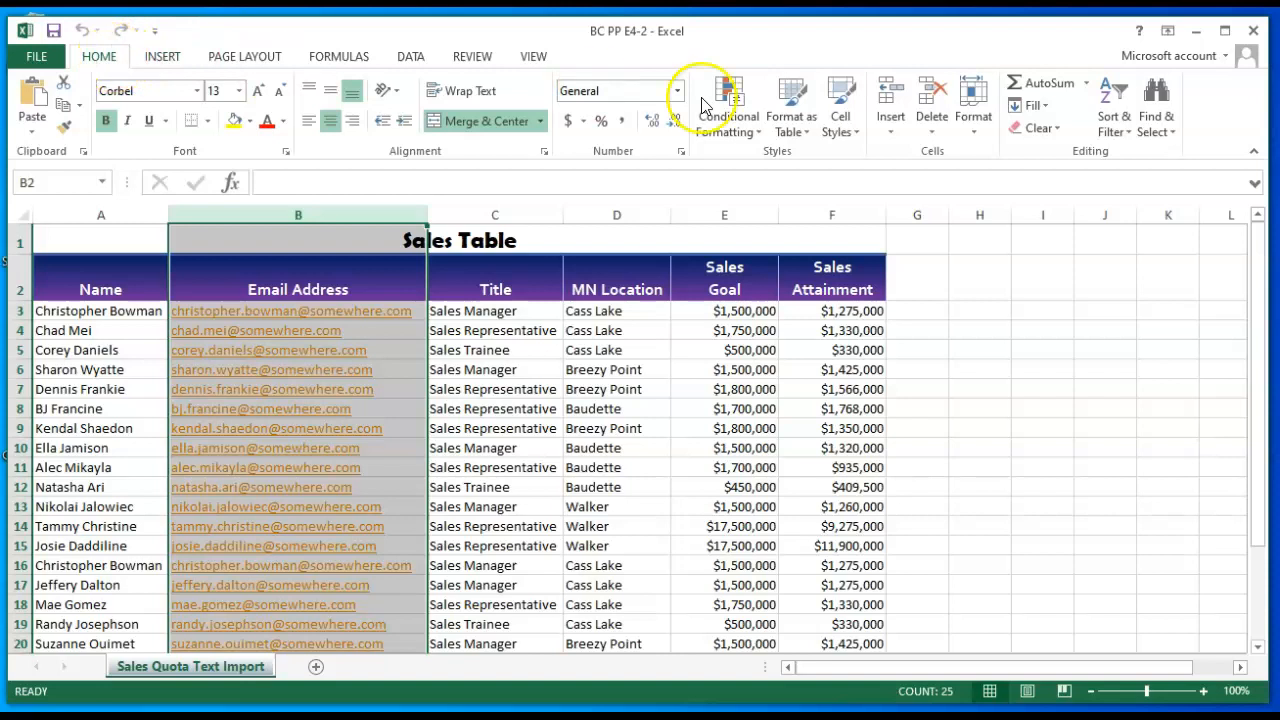
{"action": "left_click", "coordinate": [931, 133]}
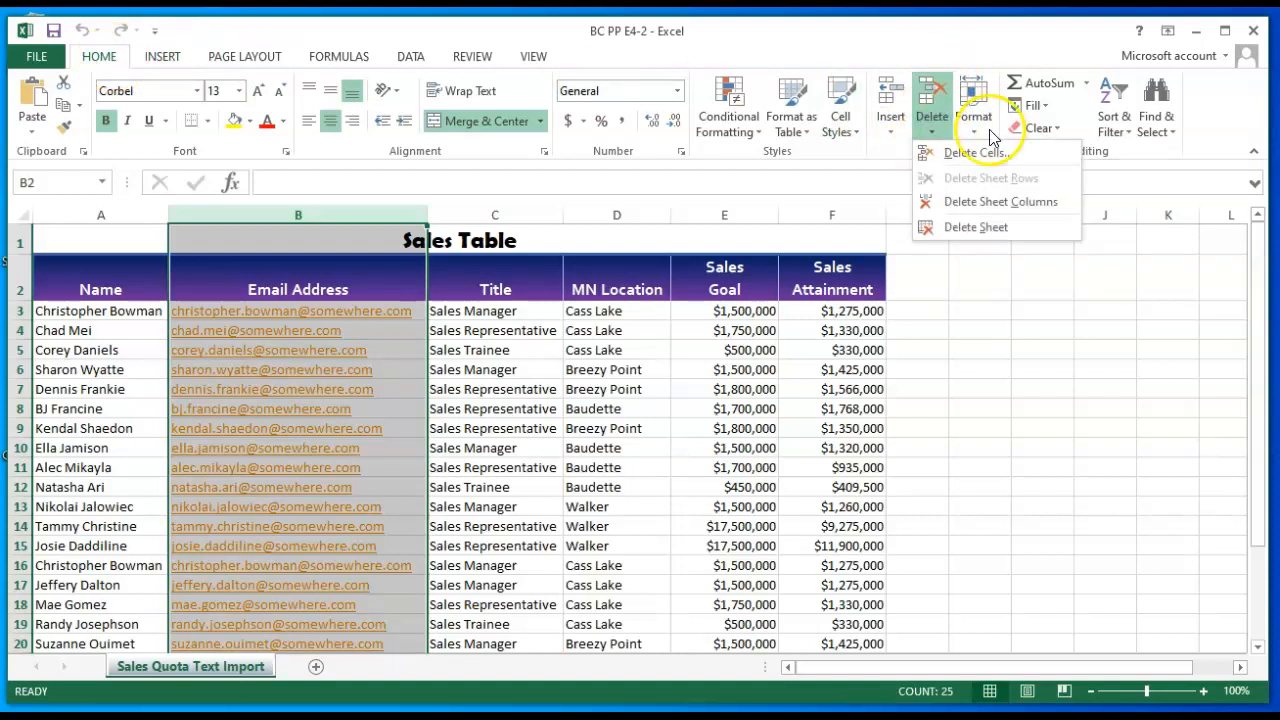
{"action": "left_click", "coordinate": [1001, 202]}
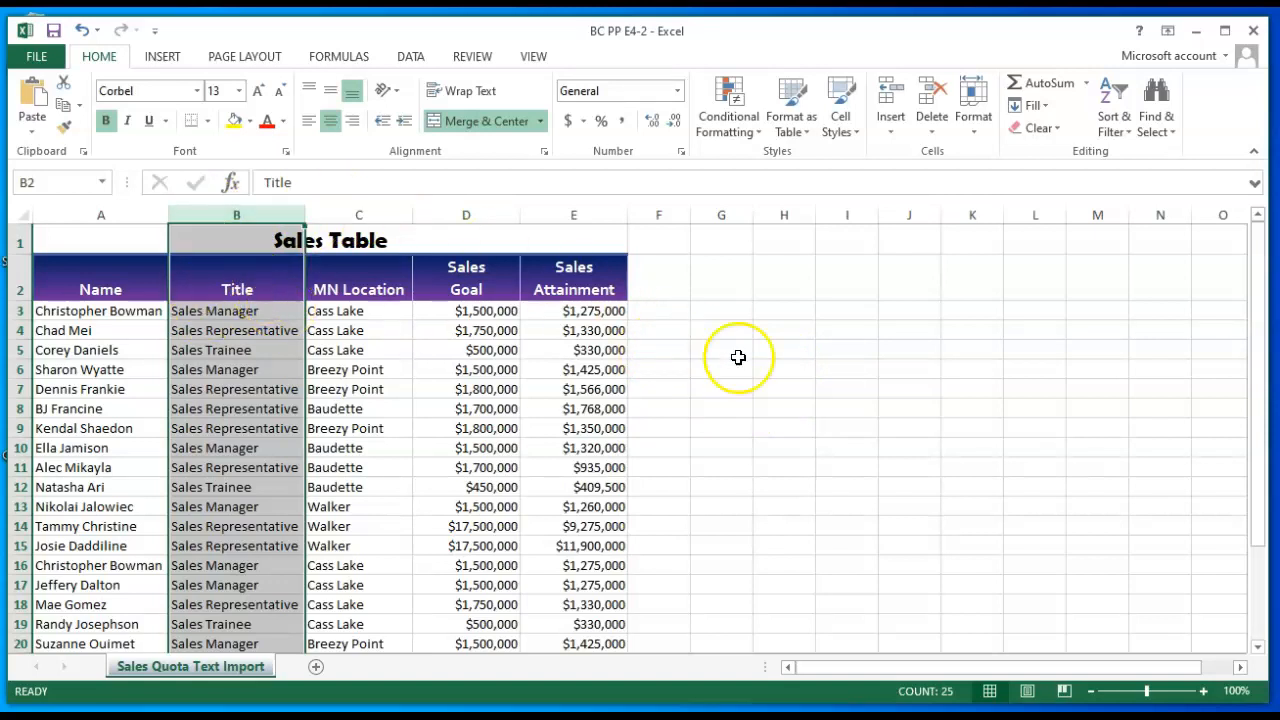
{"action": "left_click", "coordinate": [807, 394]}
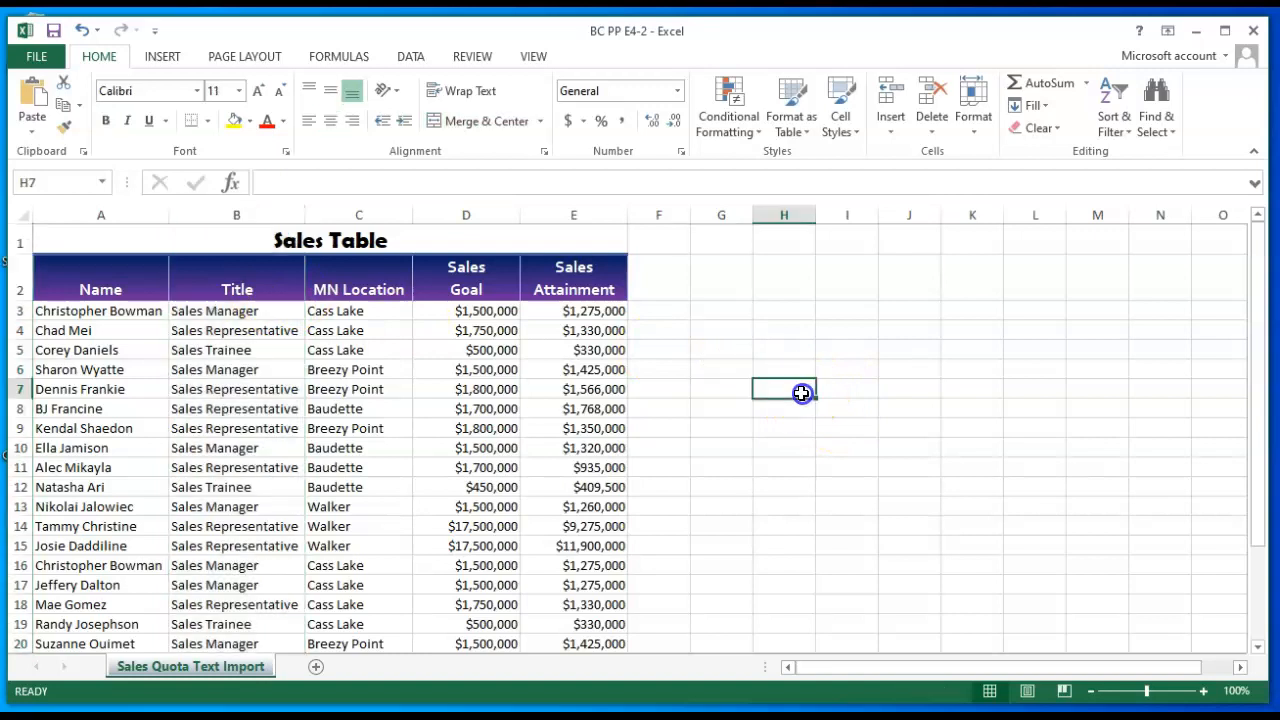
- Clear all formatting from the column headings in A2:E2, keeping their text
{"action": "left_click", "coordinate": [94, 276]}
{"action": "left_click_drag", "start_coordinate": [103, 281], "coordinate": [545, 275]}
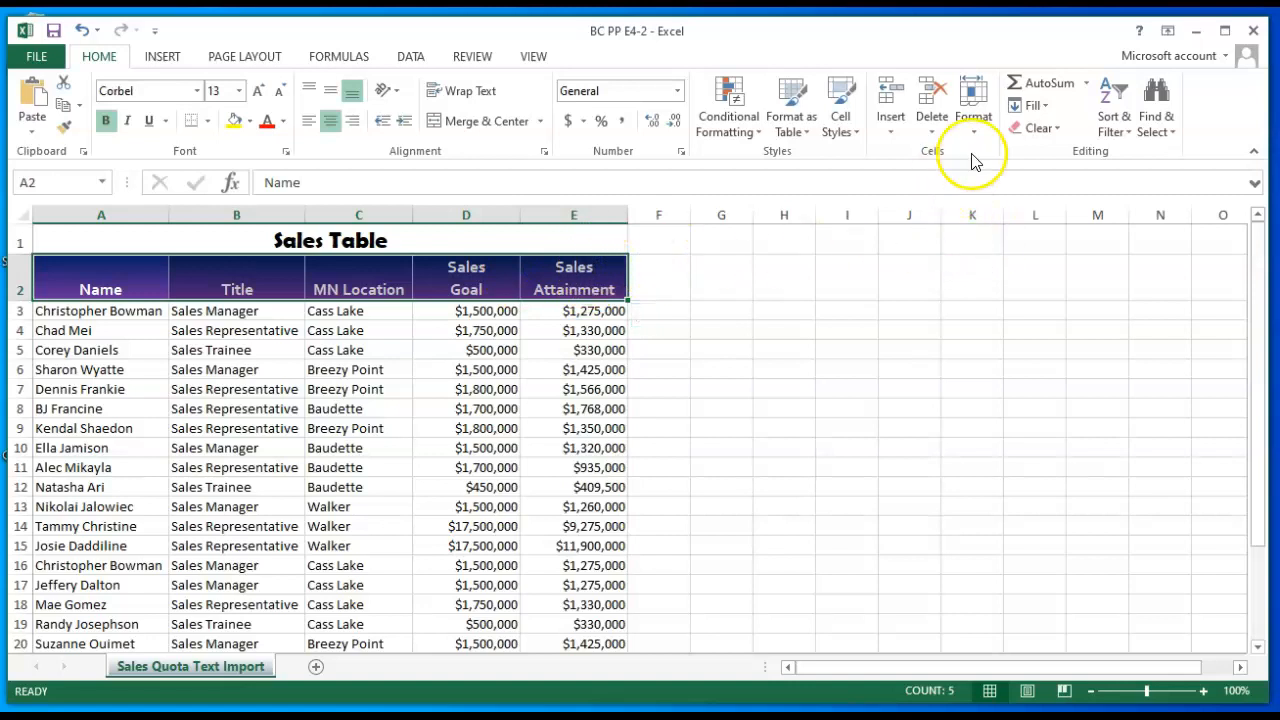
{"action": "left_click", "coordinate": [1058, 130]}
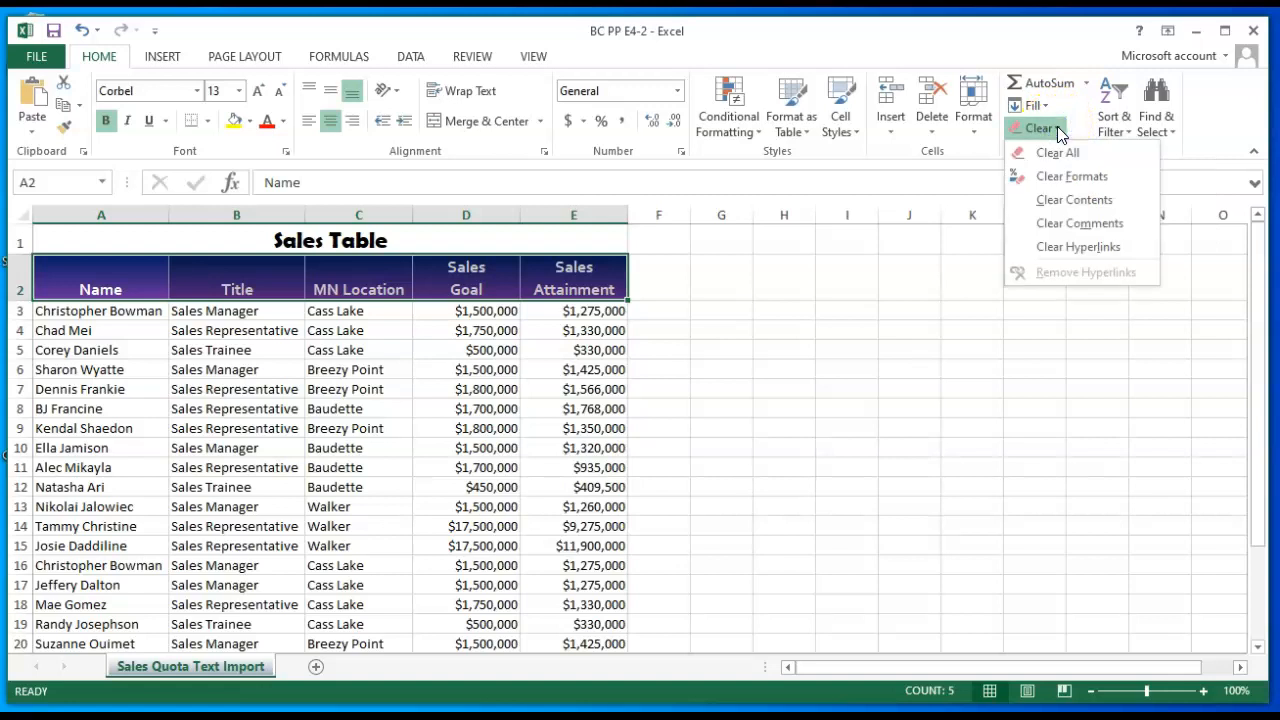
{"action": "left_click", "coordinate": [1068, 178]}
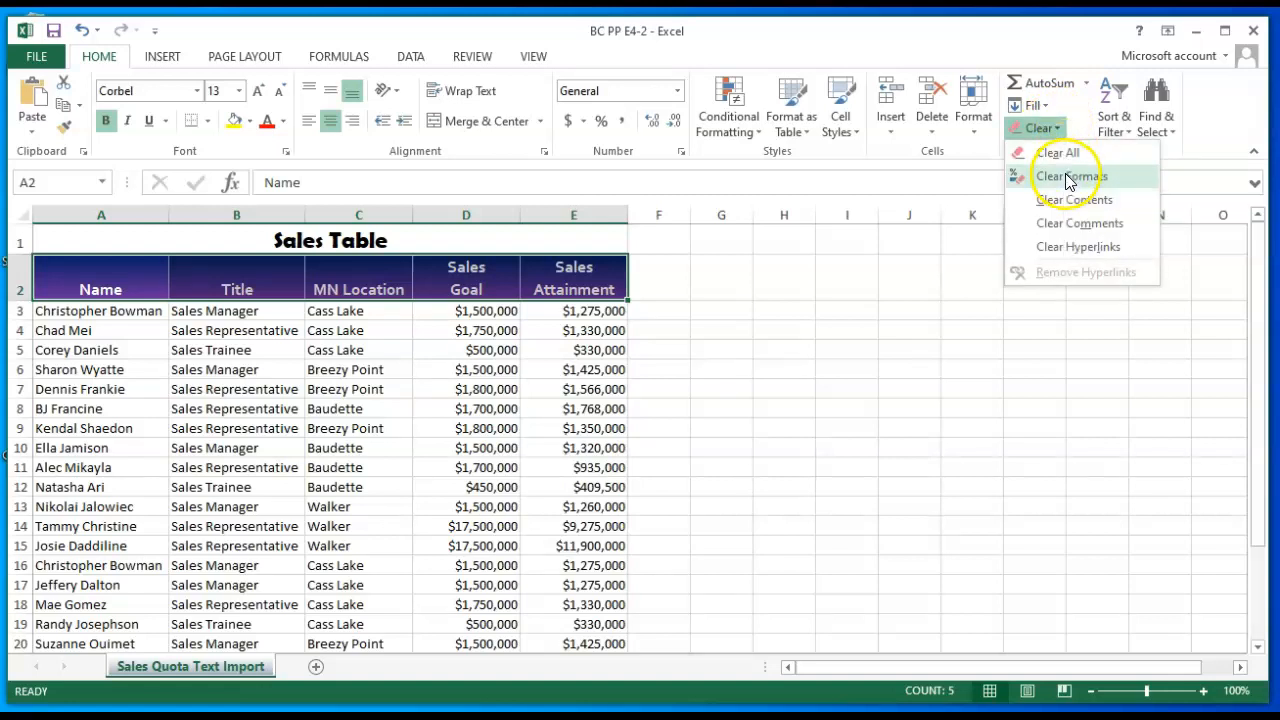
{"action": "left_click", "coordinate": [1062, 180]}
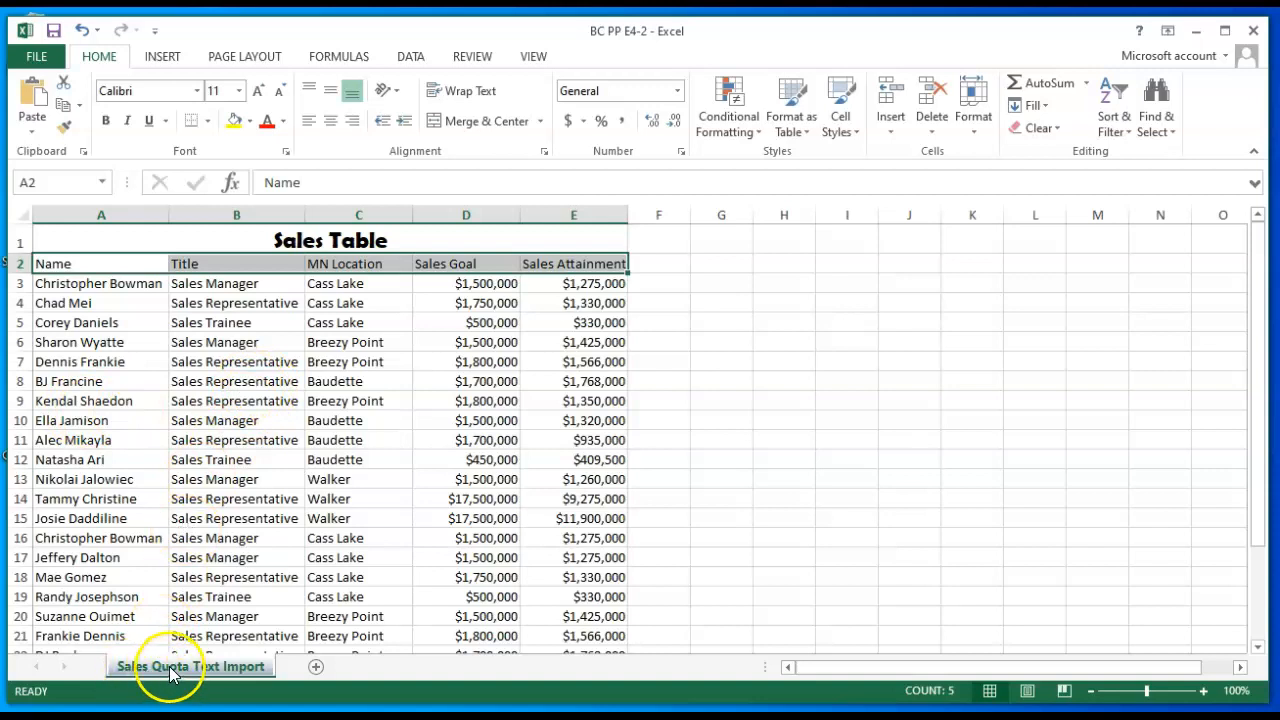
- Rename the worksheet as Sales Quota Data
{"action": "right_click", "coordinate": [252, 670]}
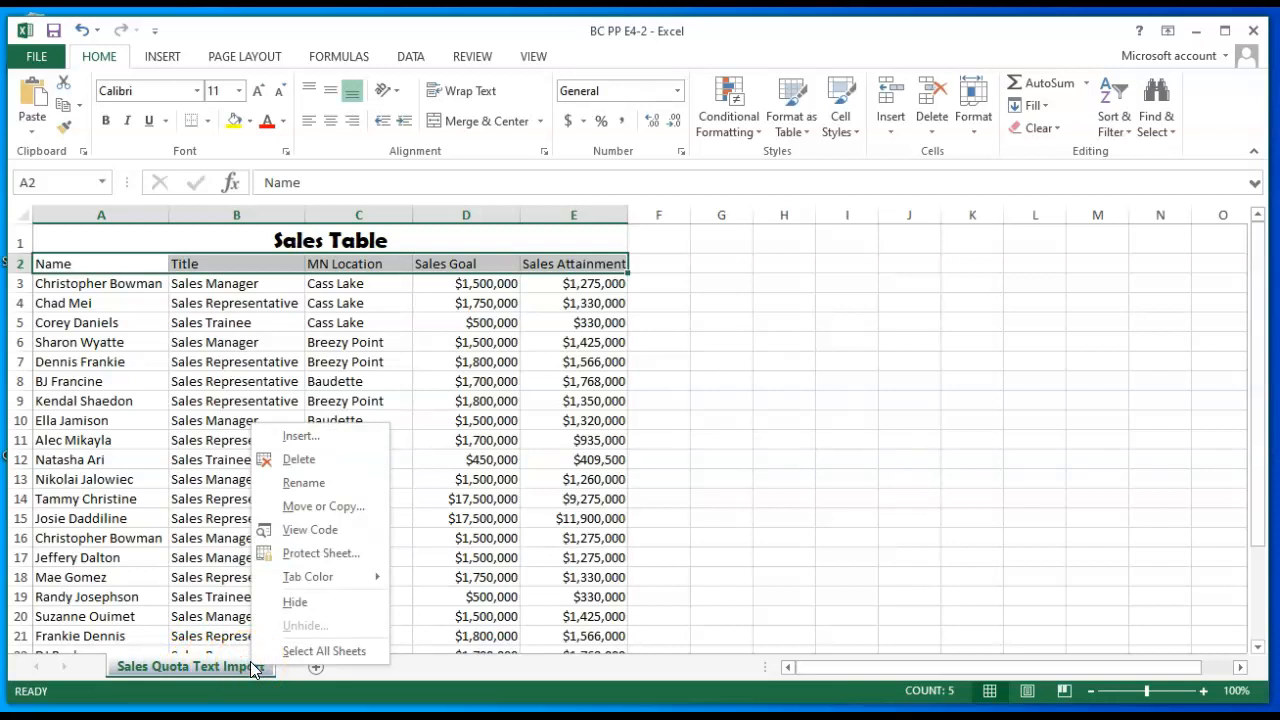
{"action": "left_click", "coordinate": [305, 483]}
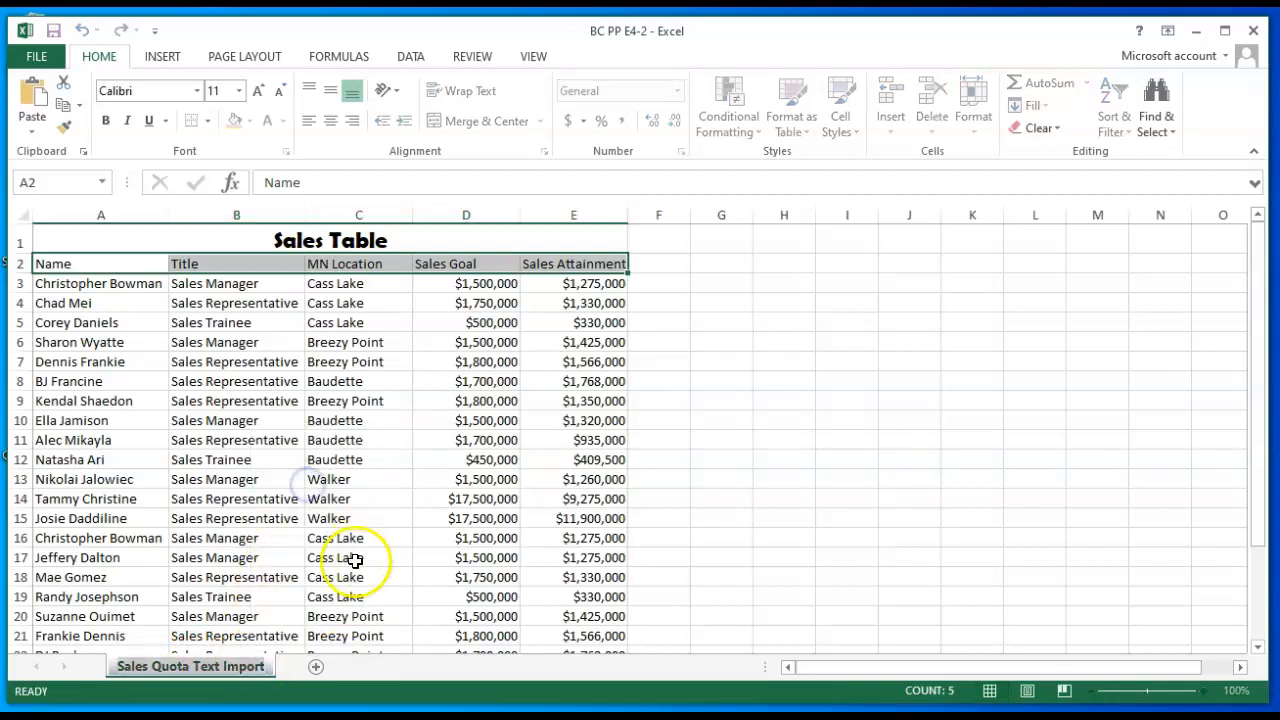
{"action": "left_click", "coordinate": [189, 666]}
{"action": "key", "text": "End"}
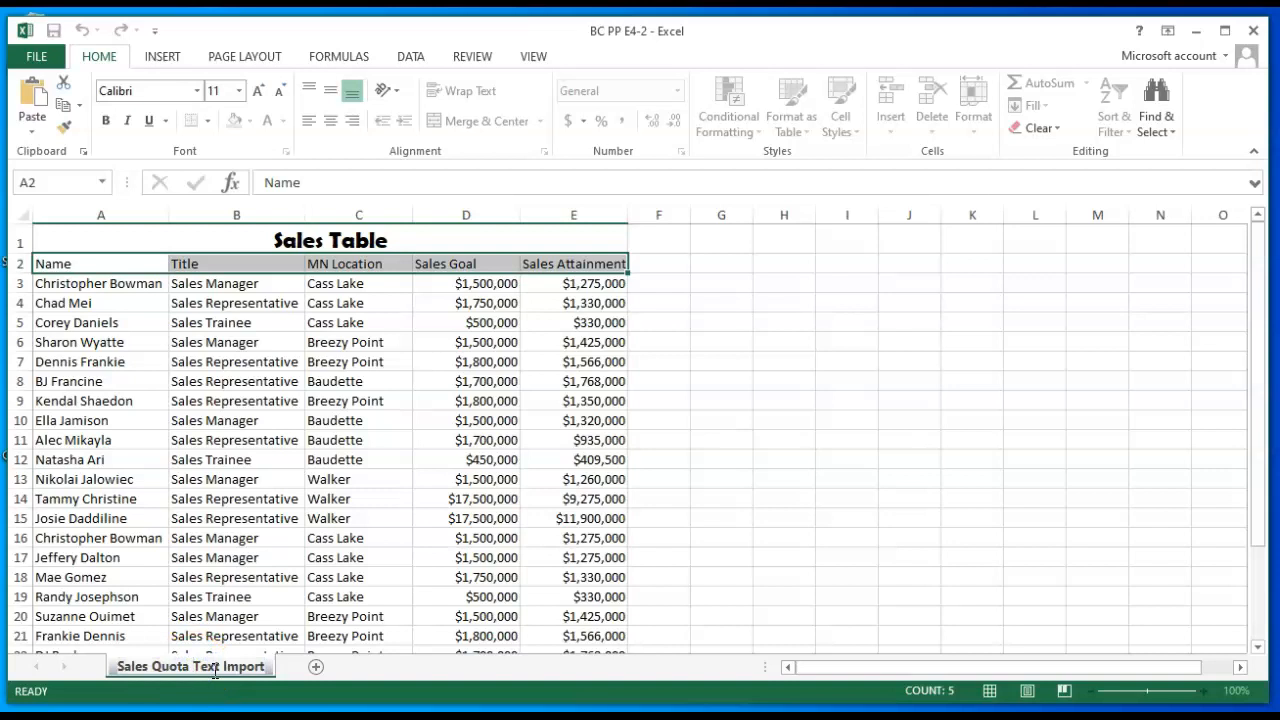
{"action": "key", "text": "Delete"}
{"action": "key", "text": "Delete"}
{"action": "key", "text": "Delete"}
{"action": "type", "text": "Data"}
{"action": "key", "text": "Return"}
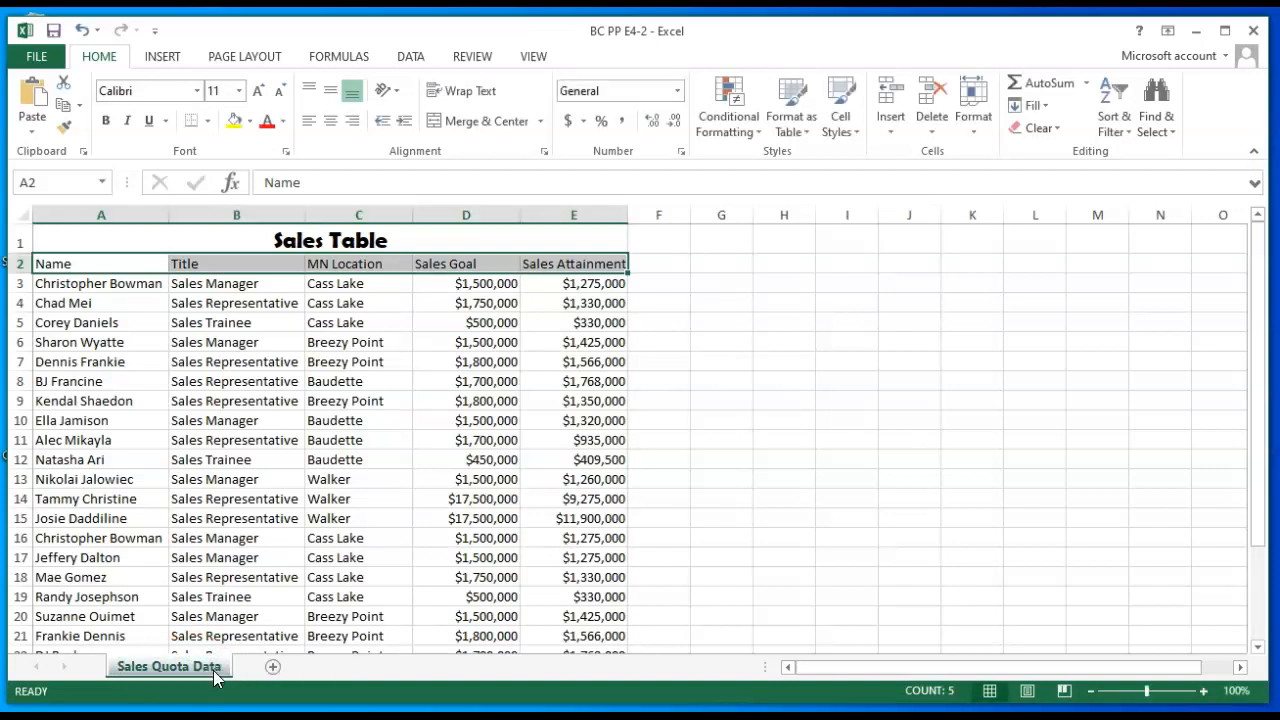
{"action": "left_click", "coordinate": [268, 609]}
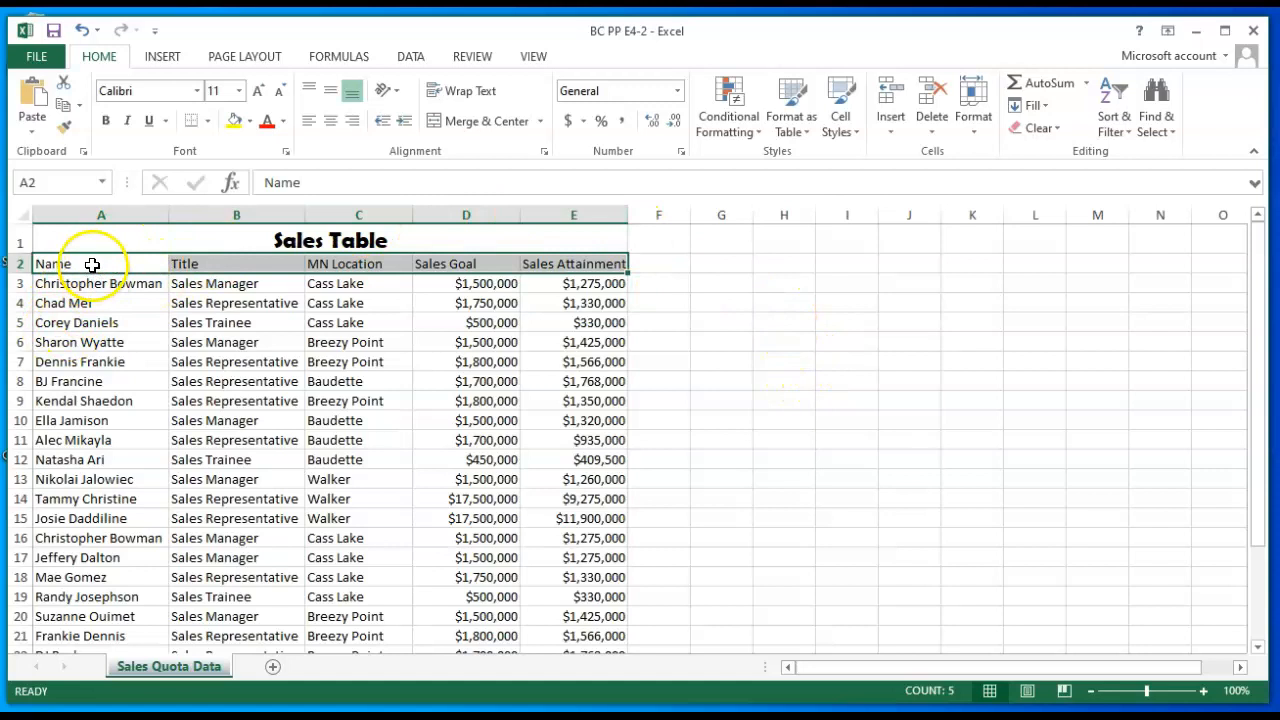
- Format A2:E26 as a table with headers in Table Style Medium 27, removing all external connections
{"action": "left_click_drag", "start_coordinate": [92, 264], "coordinate": [585, 575]}
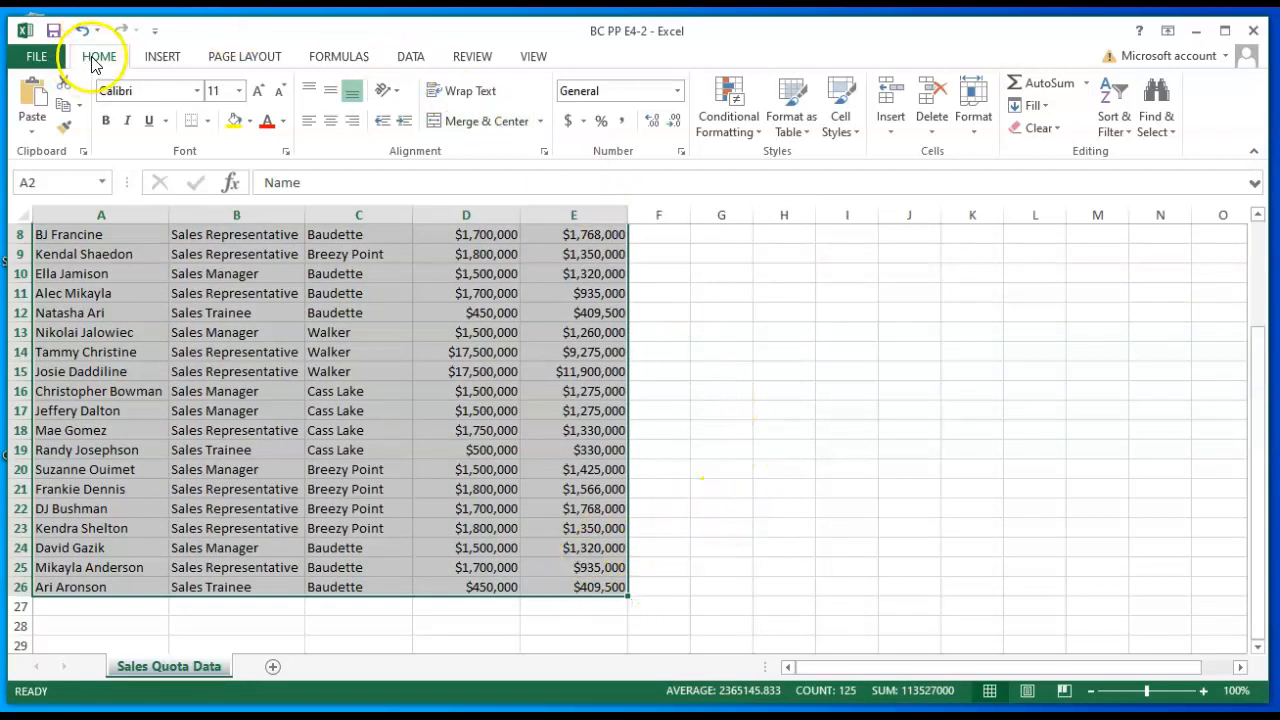
{"action": "left_click", "coordinate": [797, 111]}
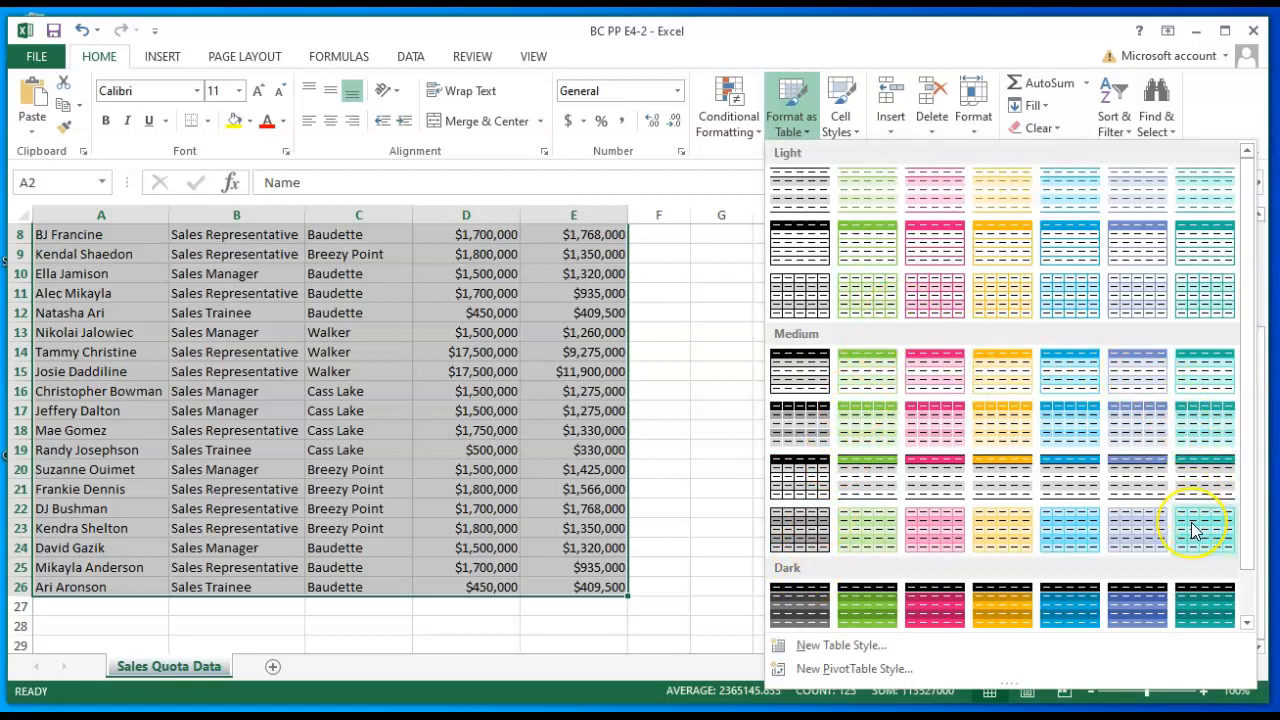
{"action": "left_click", "coordinate": [1134, 533]}
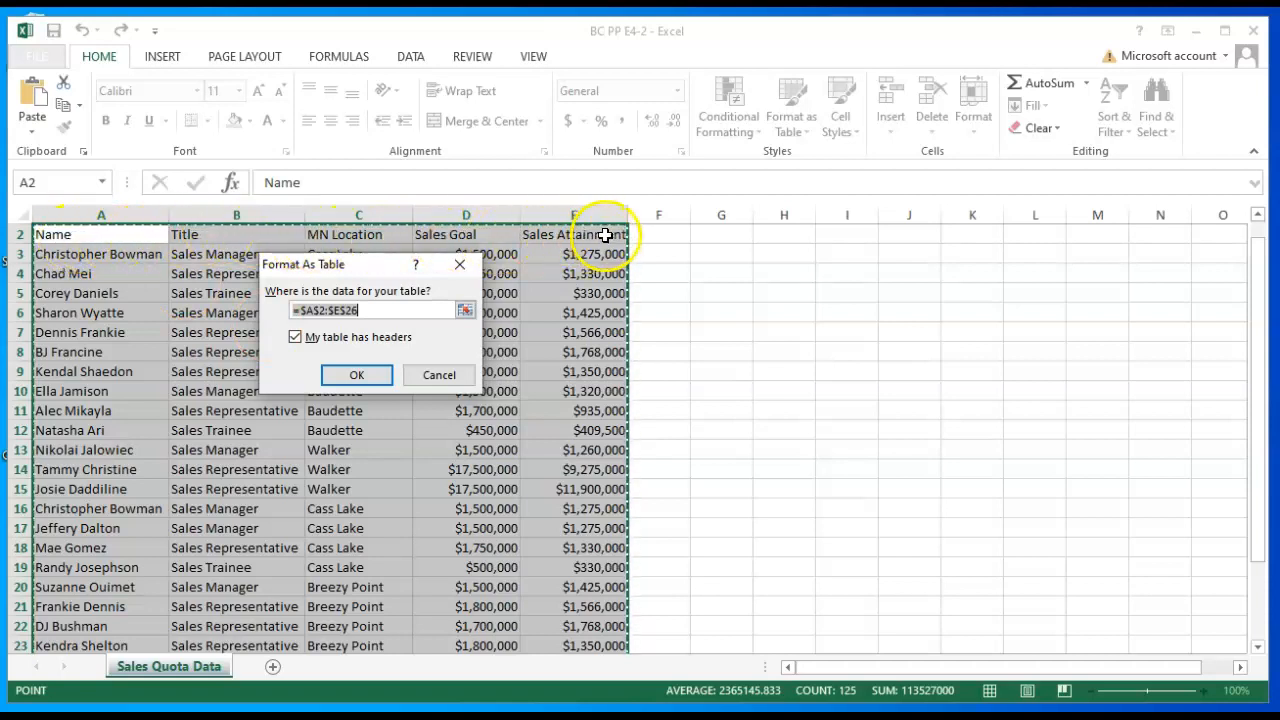
{"action": "left_click", "coordinate": [350, 375]}
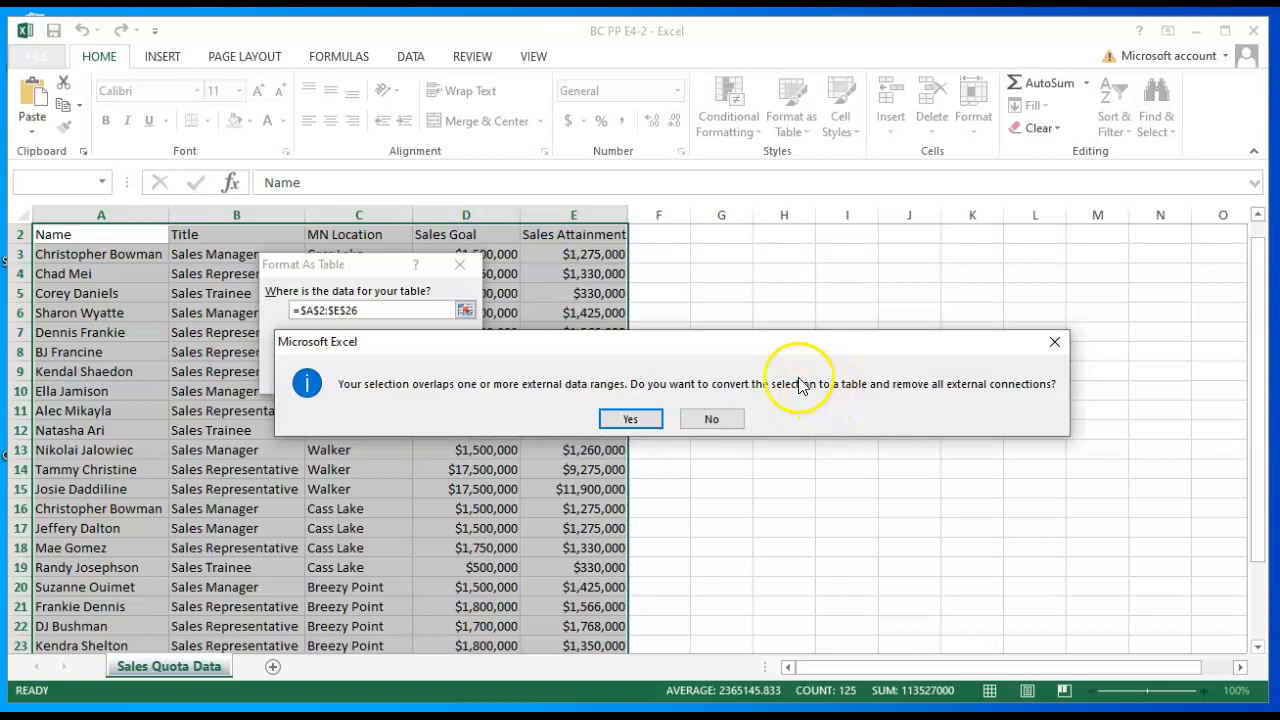
{"action": "left_click", "coordinate": [631, 420]}
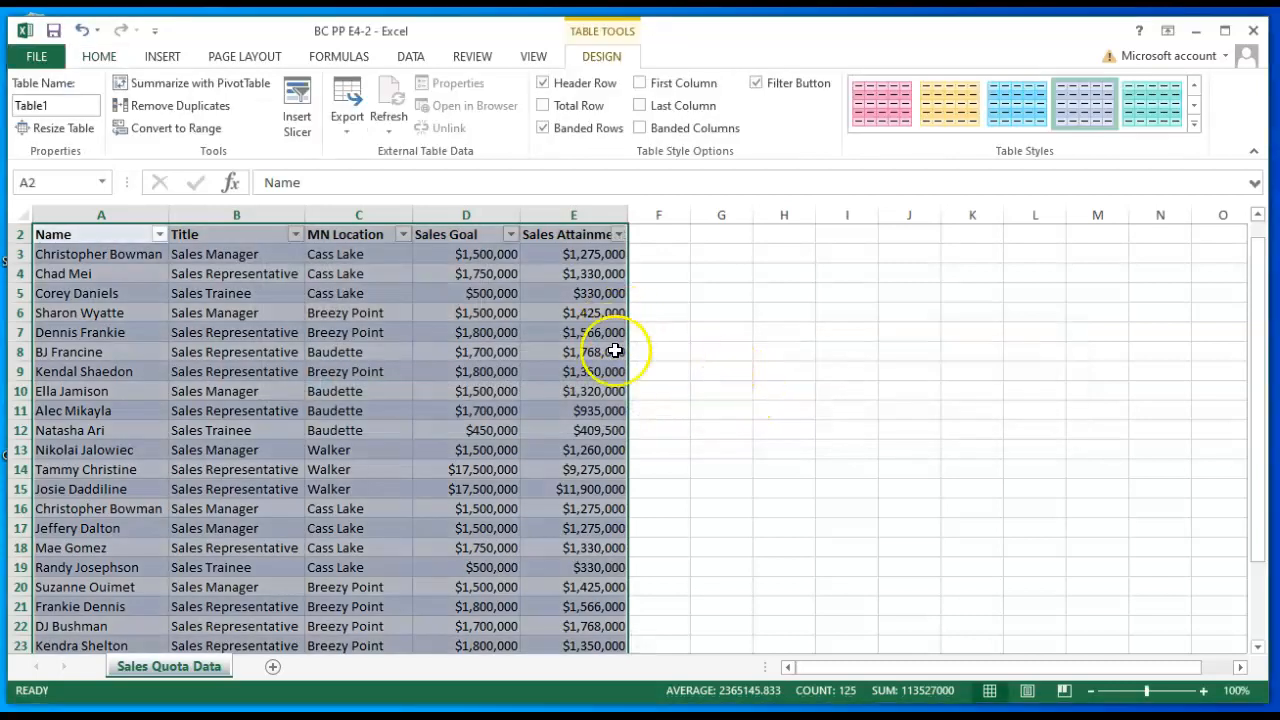
{"action": "left_click", "coordinate": [686, 376]}
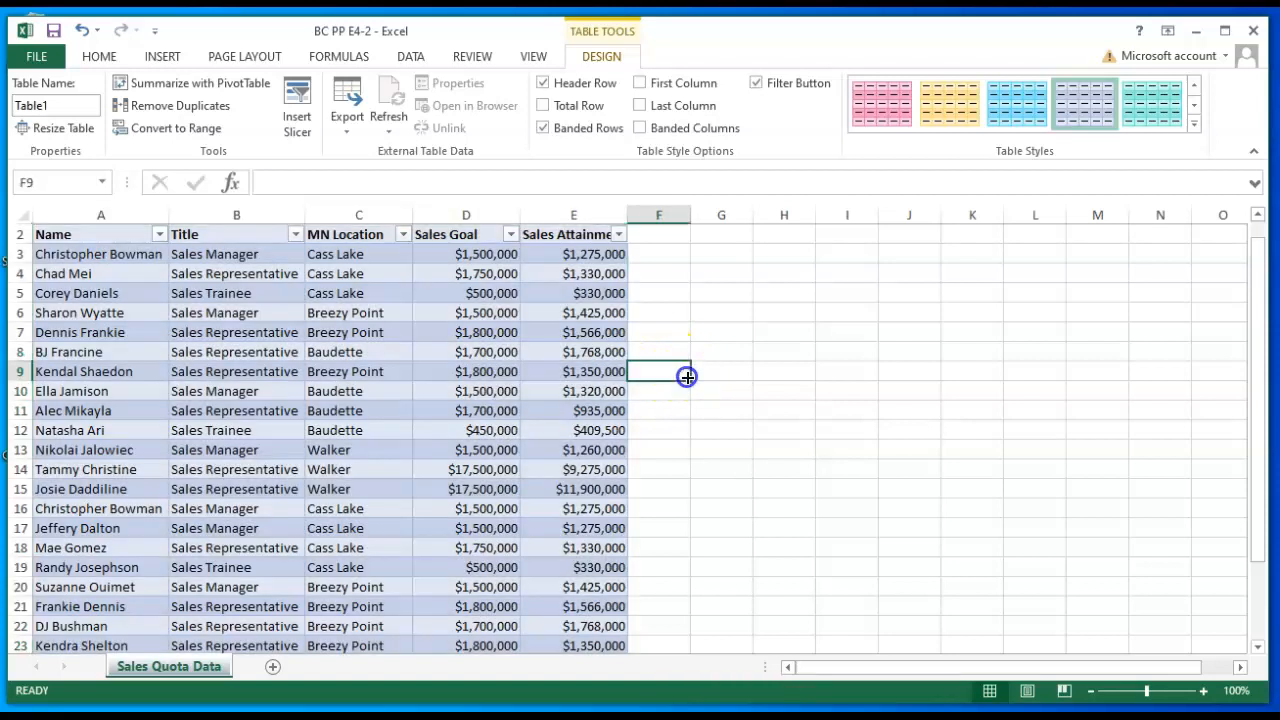
- Add a total row to the sales table
{"action": "left_click", "coordinate": [480, 432]}
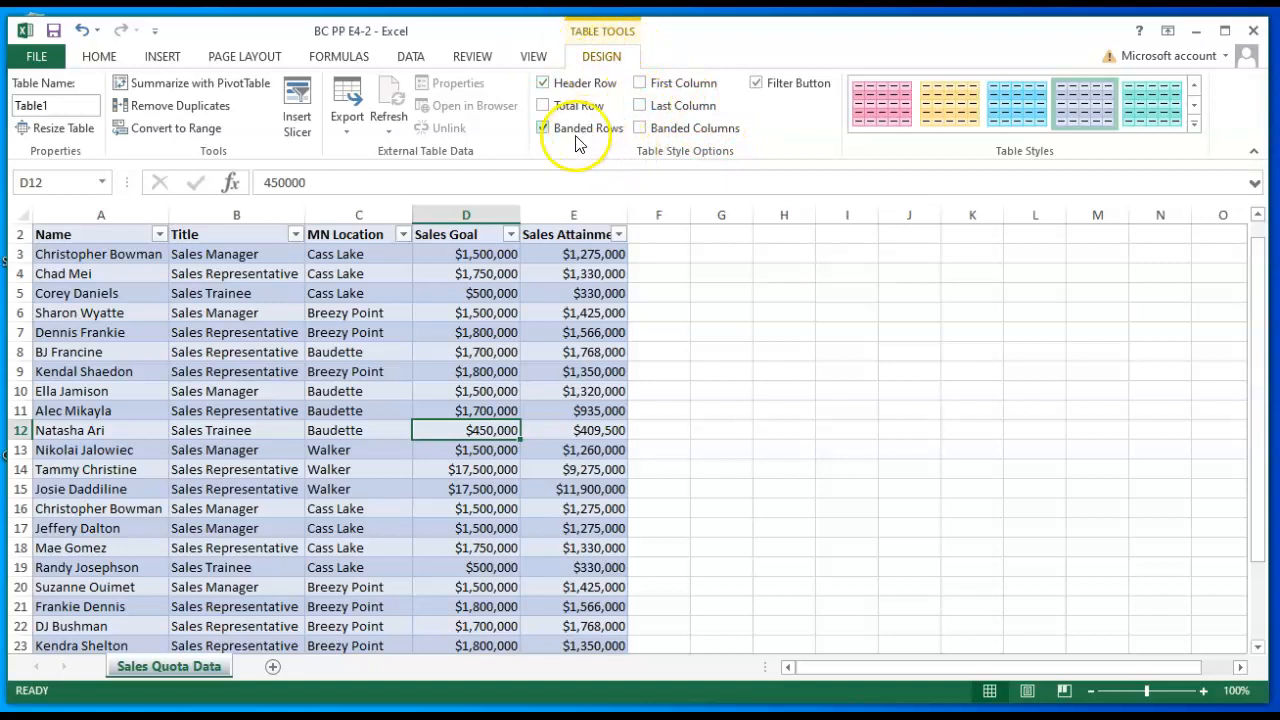
{"action": "left_click", "coordinate": [544, 106]}
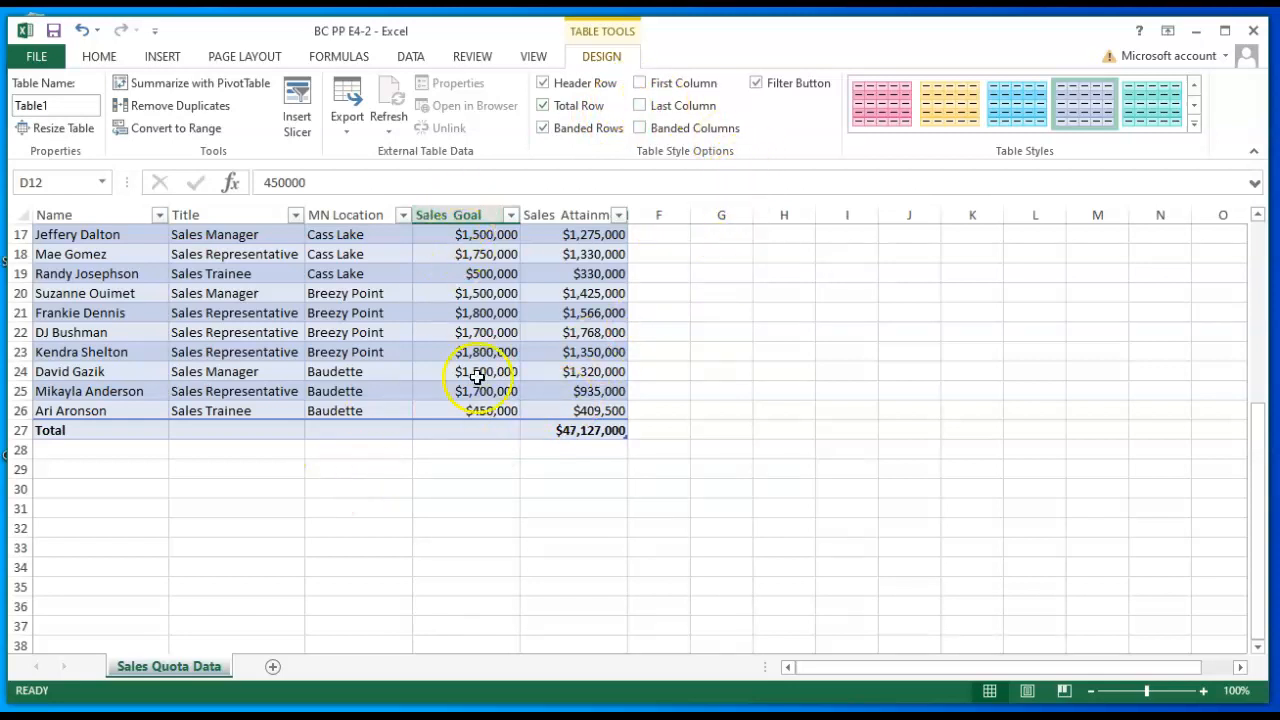
{"action": "scroll", "coordinate": [486, 410], "scroll_direction": "up", "scroll_amount": 5}
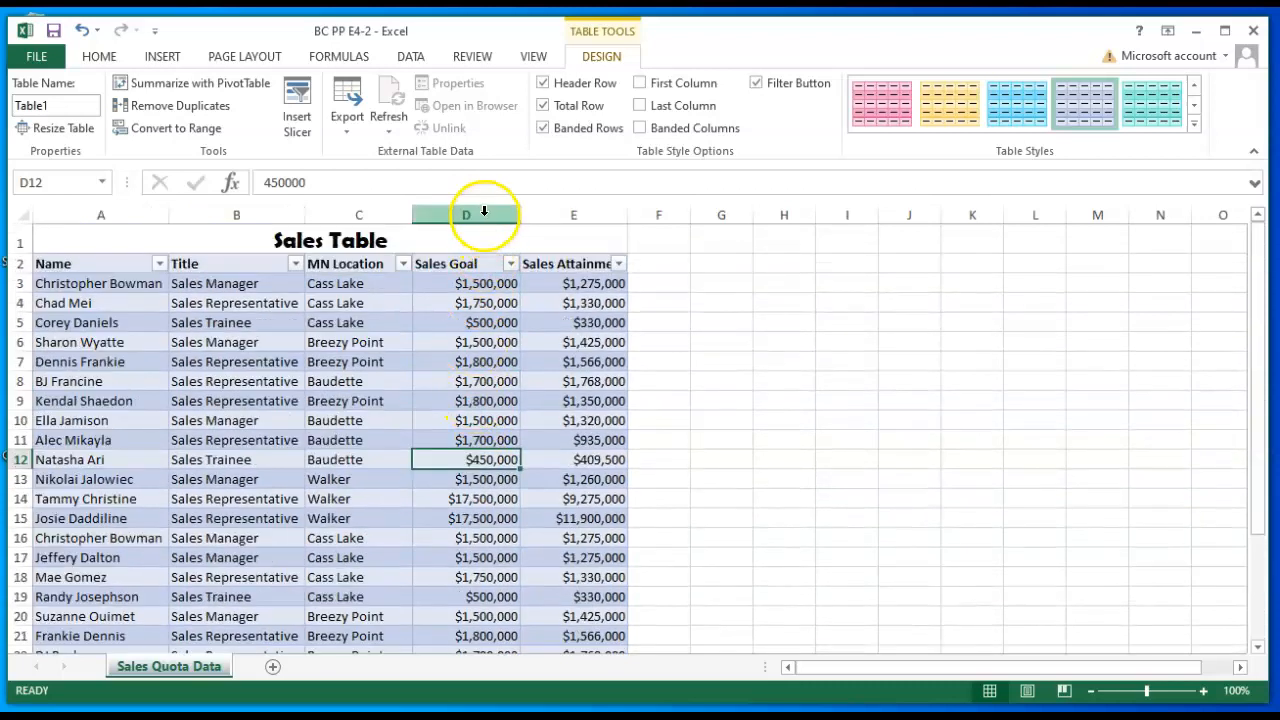
- Set the Sales Goal cell in the table's total row to the Sum function
{"action": "scroll", "coordinate": [457, 531], "scroll_direction": "down", "scroll_amount": 4}
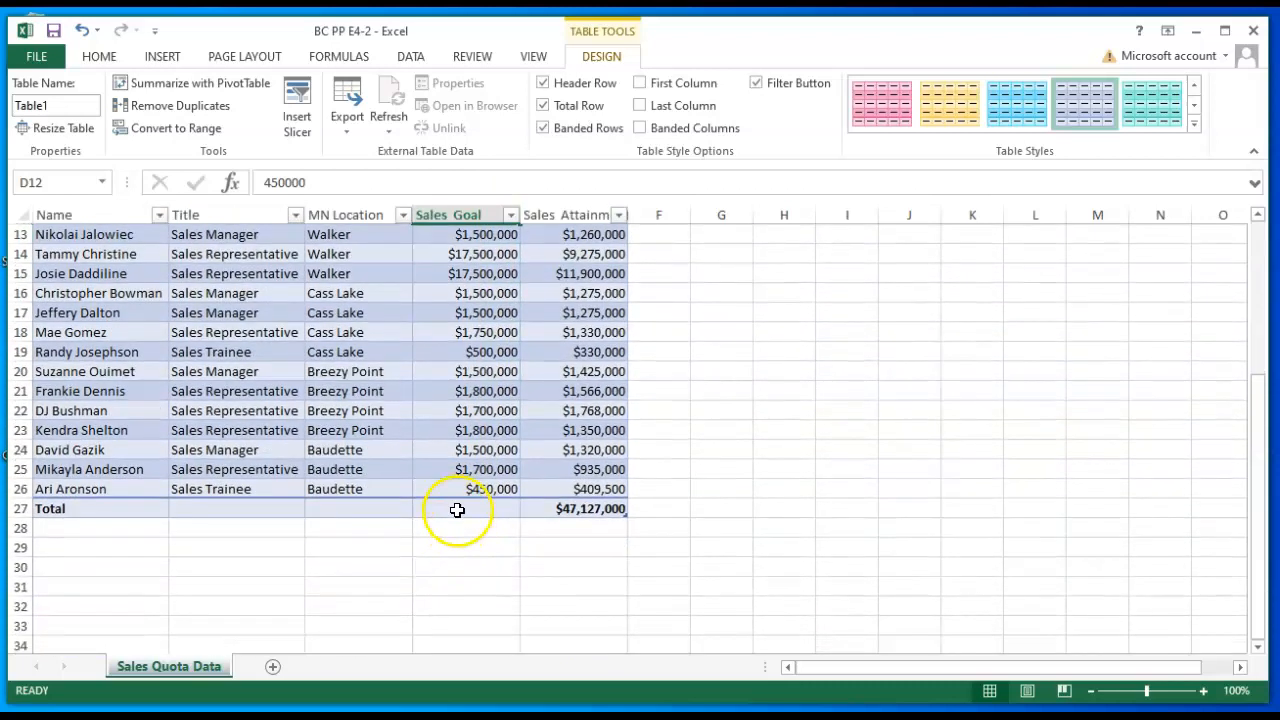
{"action": "left_click", "coordinate": [457, 510]}
{"action": "left_click", "coordinate": [459, 509]}
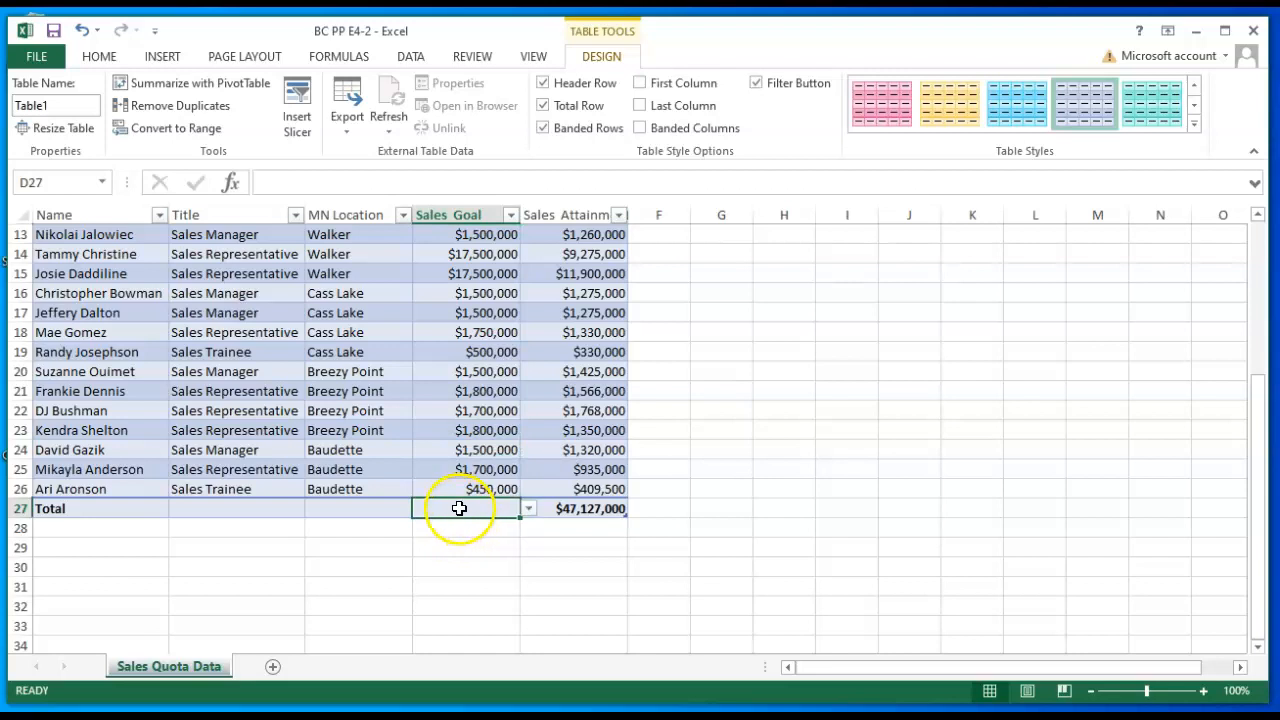
{"action": "left_click", "coordinate": [529, 509]}
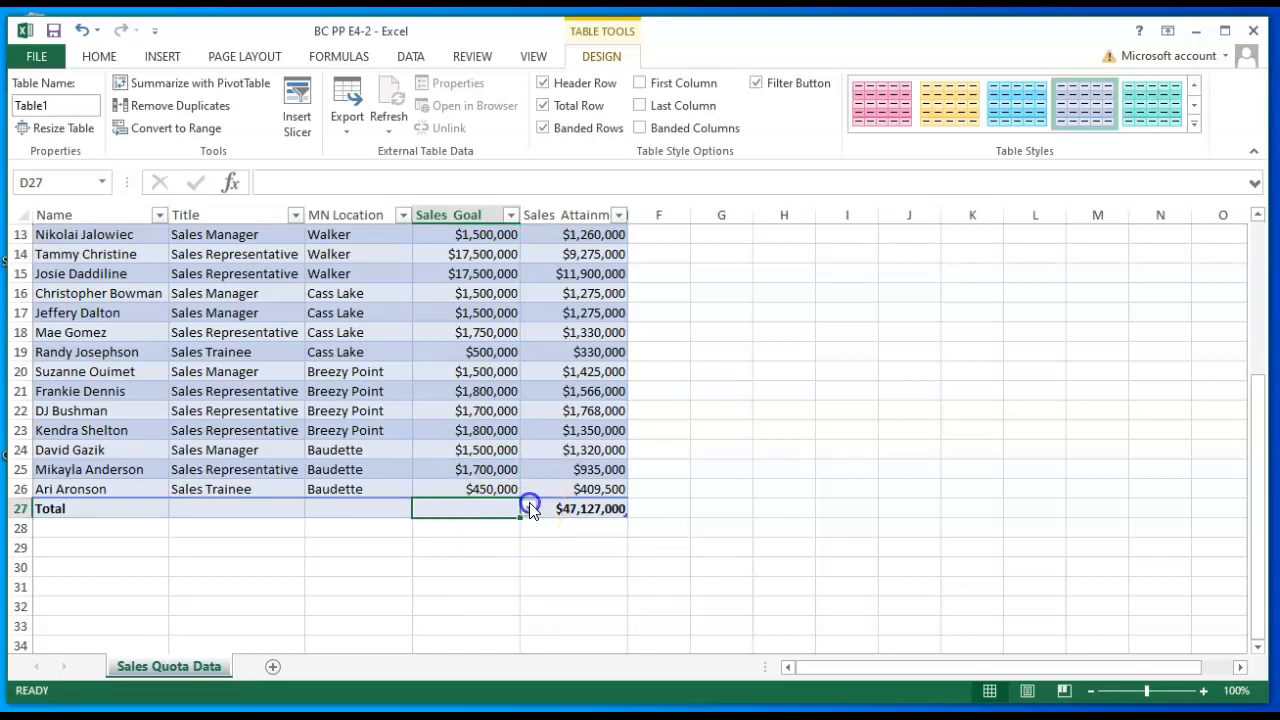
{"action": "left_click", "coordinate": [440, 601]}
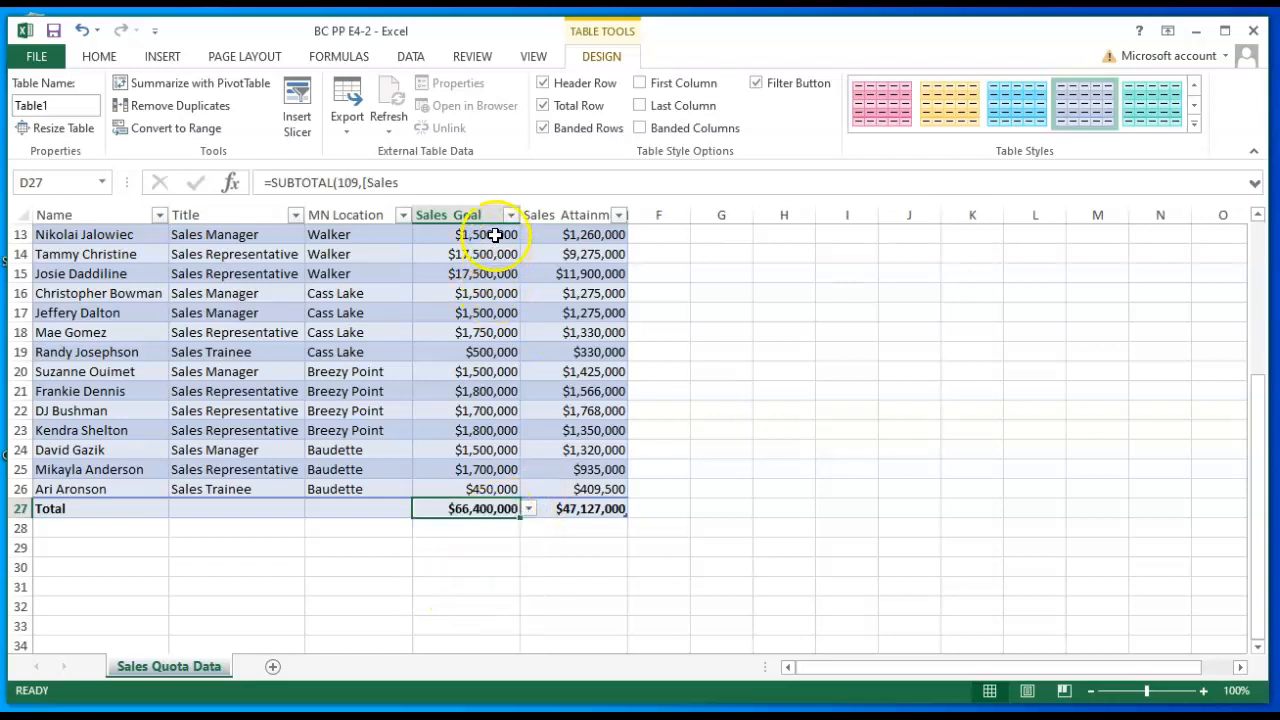
{"action": "left_click", "coordinate": [502, 572]}
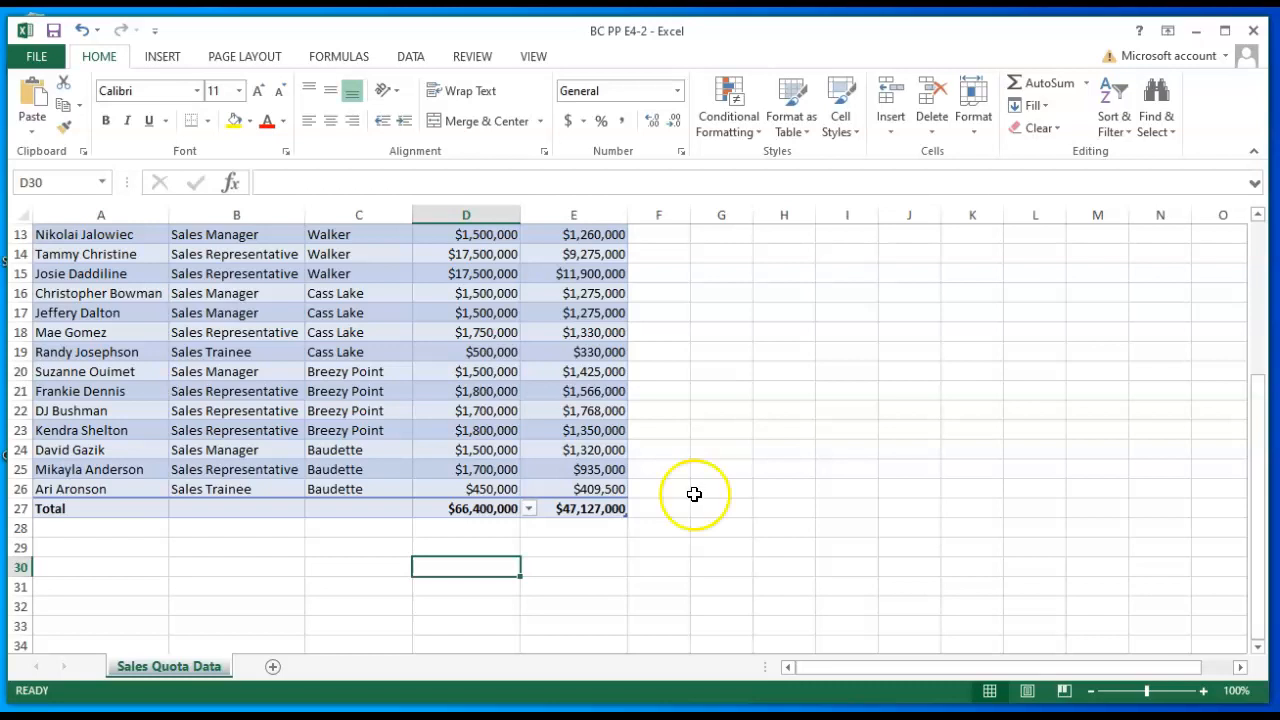
- Remove duplicate rows from the sales table, checking only the Name column for duplicates
{"action": "left_click", "coordinate": [382, 377]}
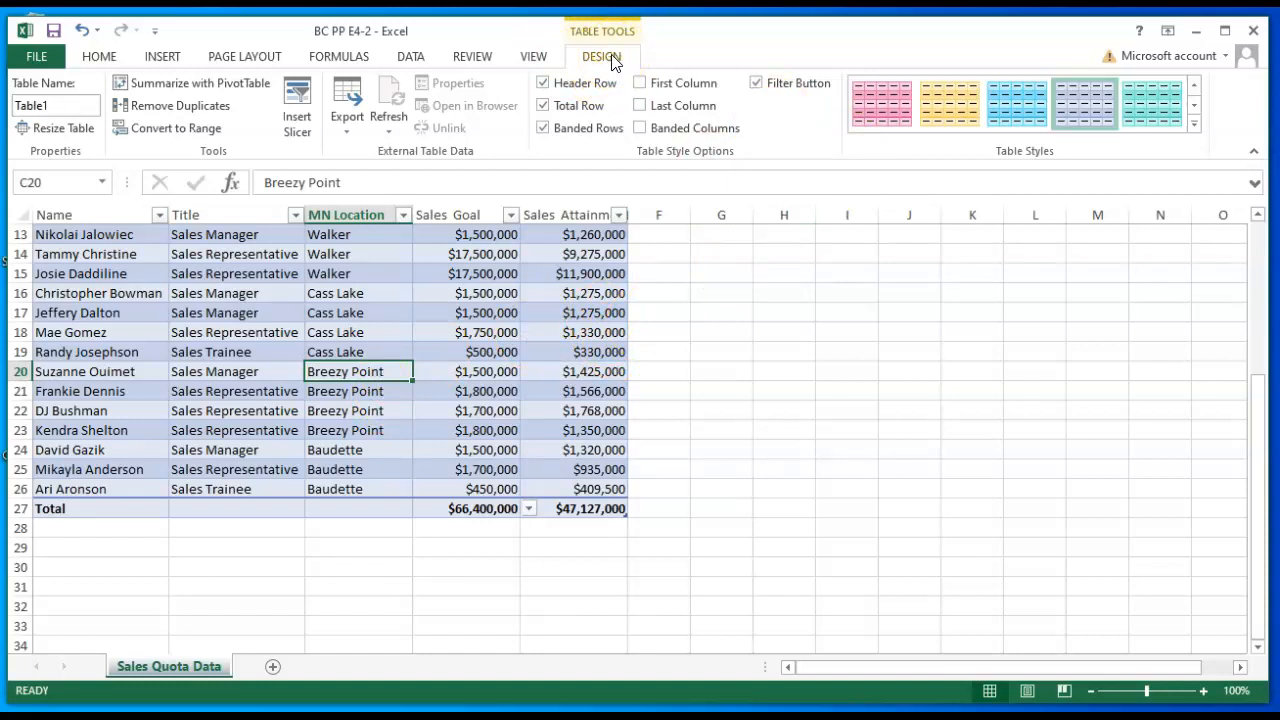
{"action": "left_click", "coordinate": [210, 112]}
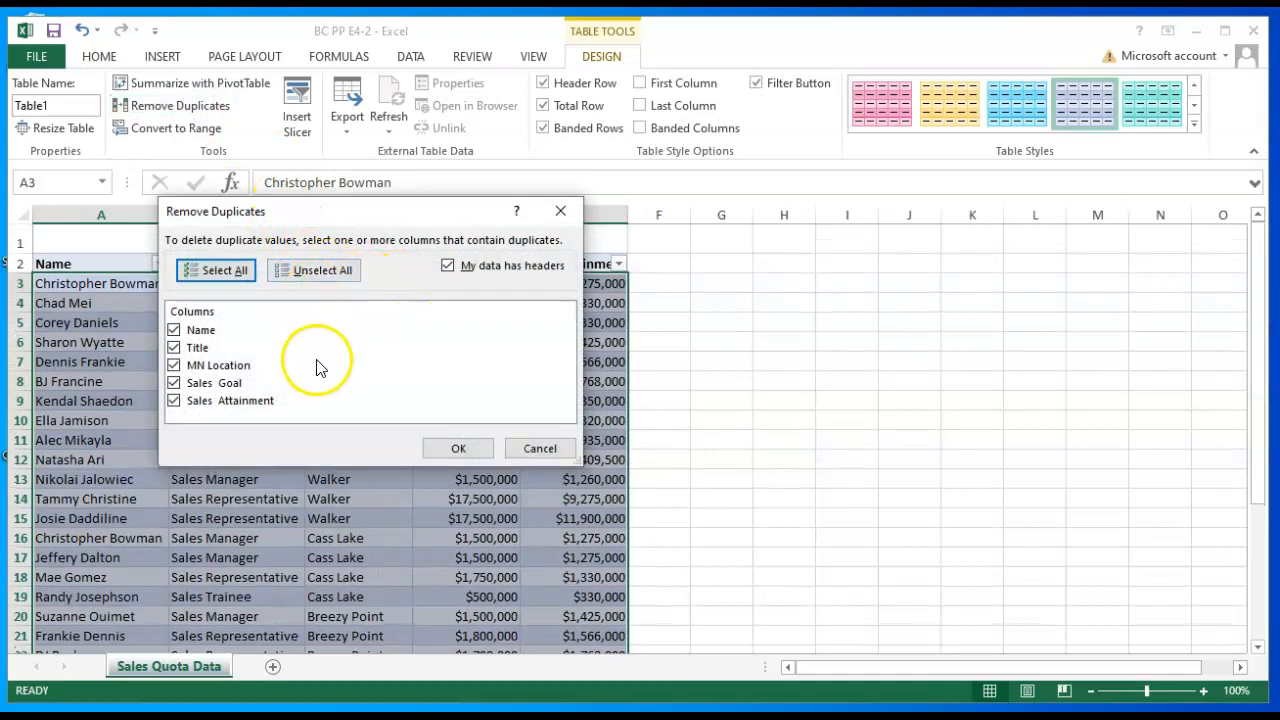
{"action": "left_click", "coordinate": [338, 276]}
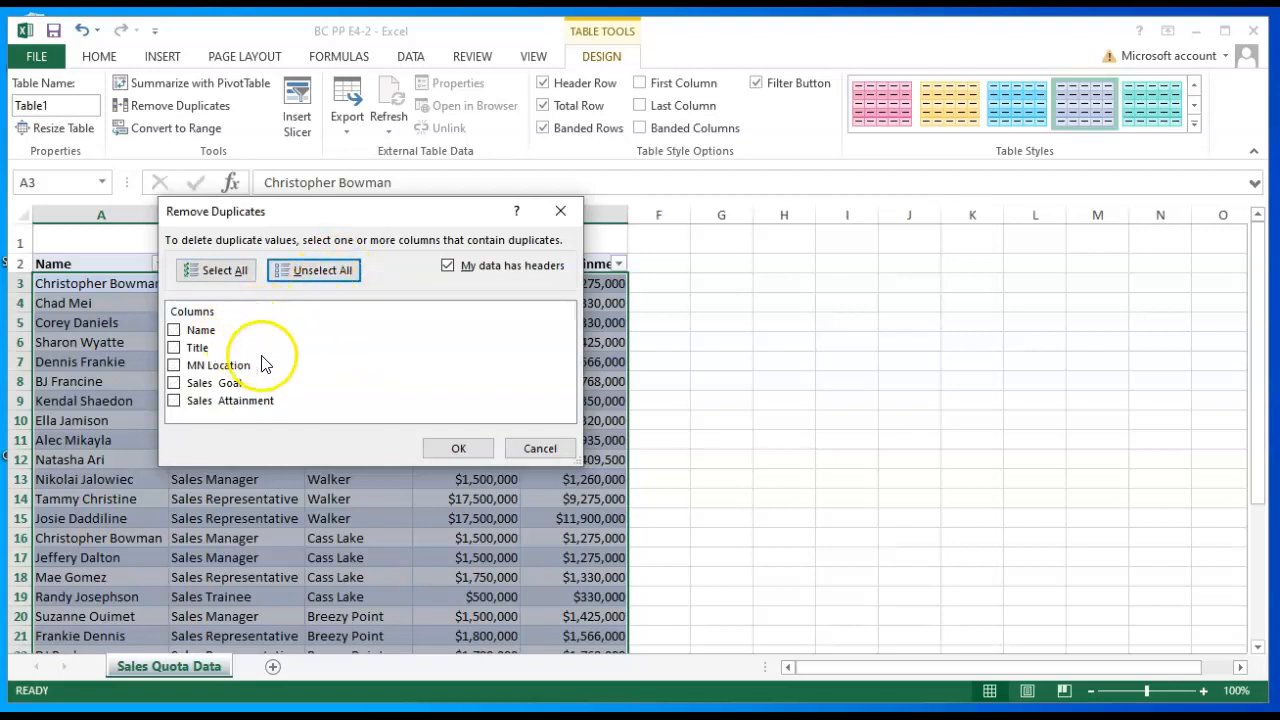
{"action": "left_click", "coordinate": [174, 331]}
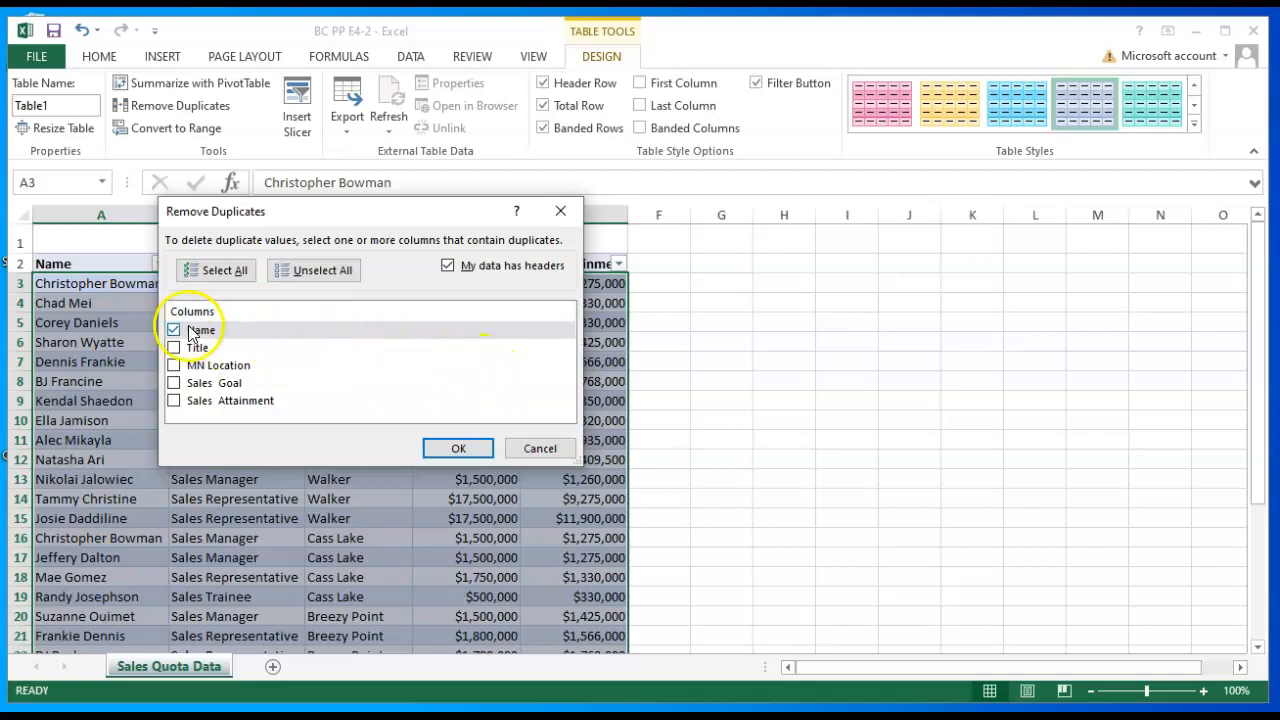
{"action": "left_click", "coordinate": [459, 449]}
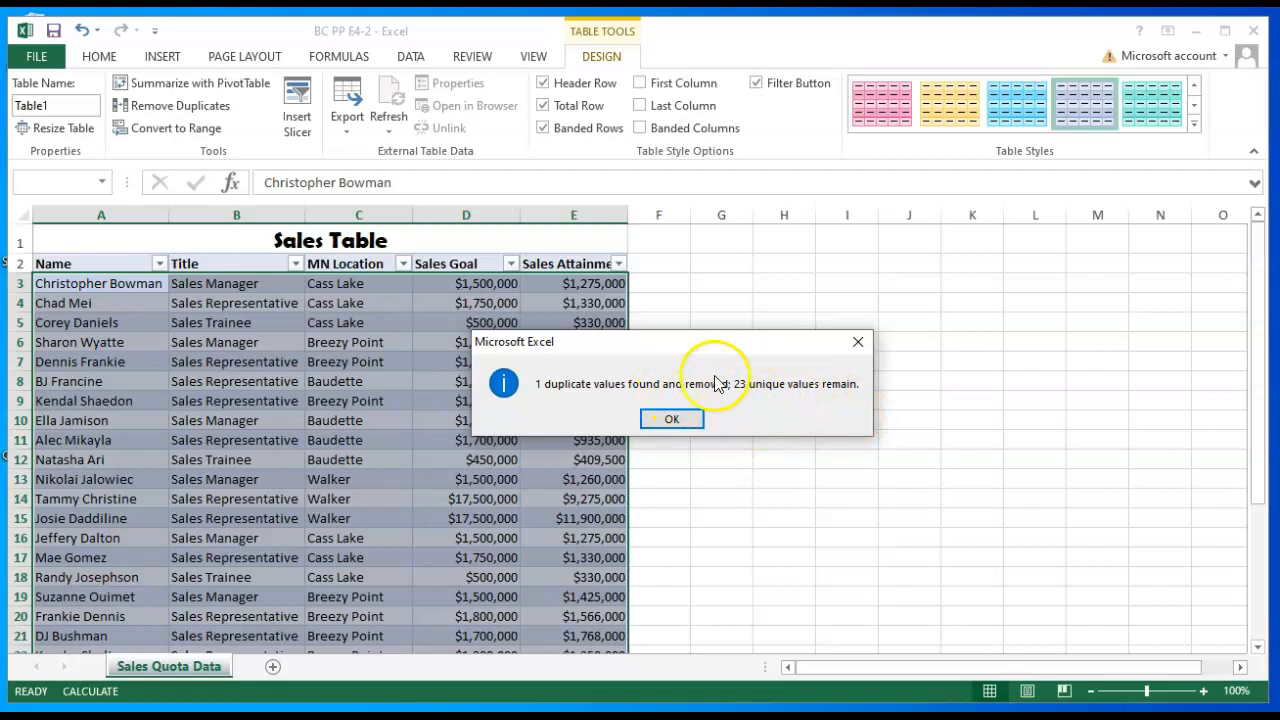
{"action": "left_click", "coordinate": [674, 420]}
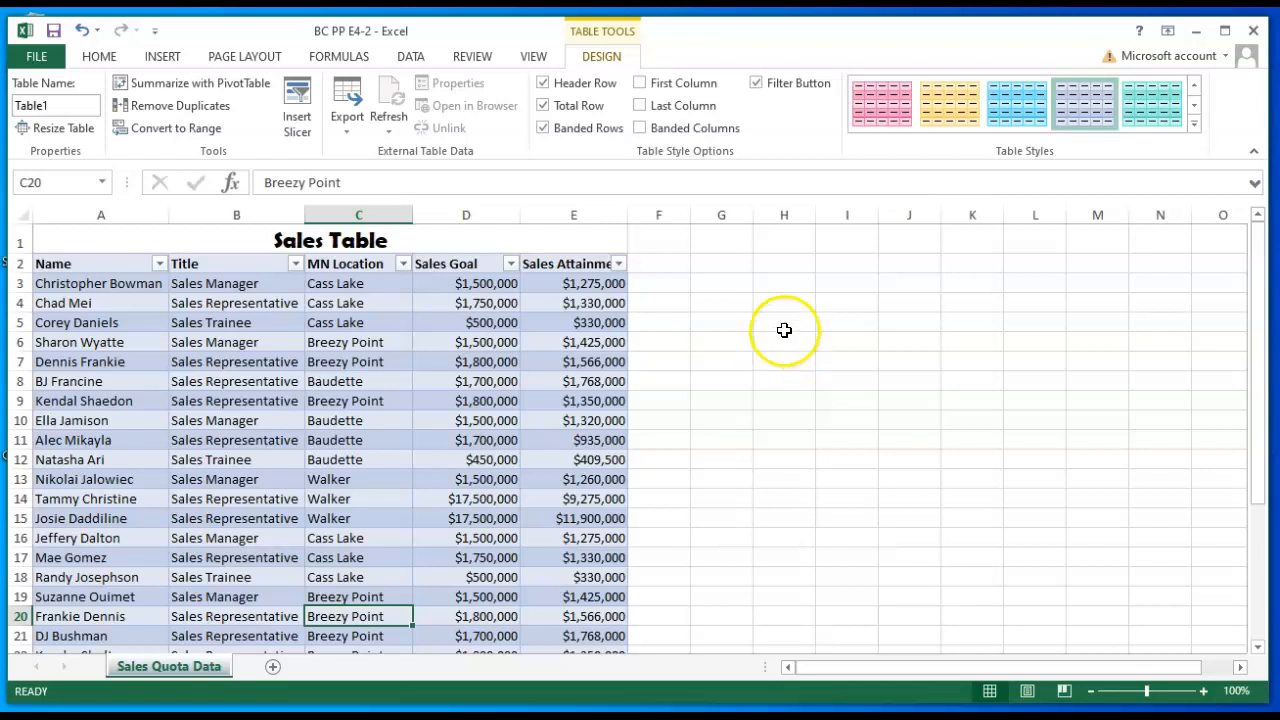
- Insert the recommended PivotTable Sum of Sales Goal by MN Location (+) from the sales table
{"action": "left_click", "coordinate": [98, 287]}
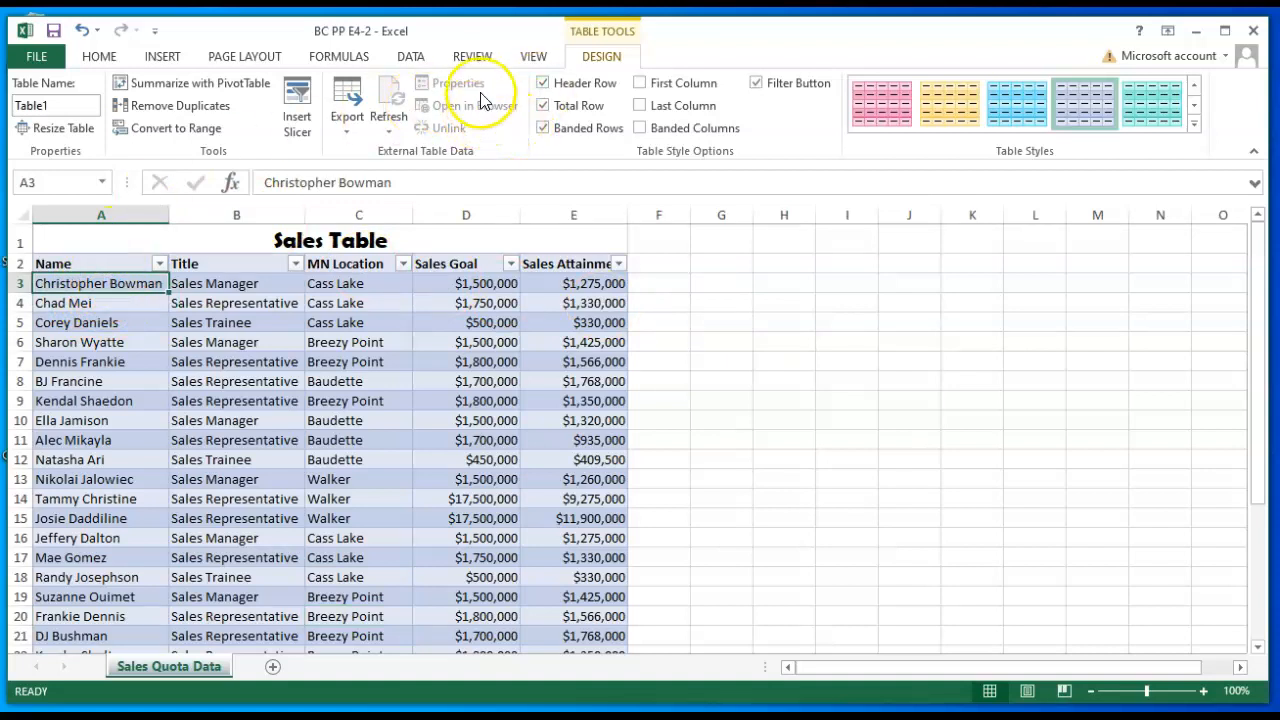
{"action": "left_click", "coordinate": [160, 58]}
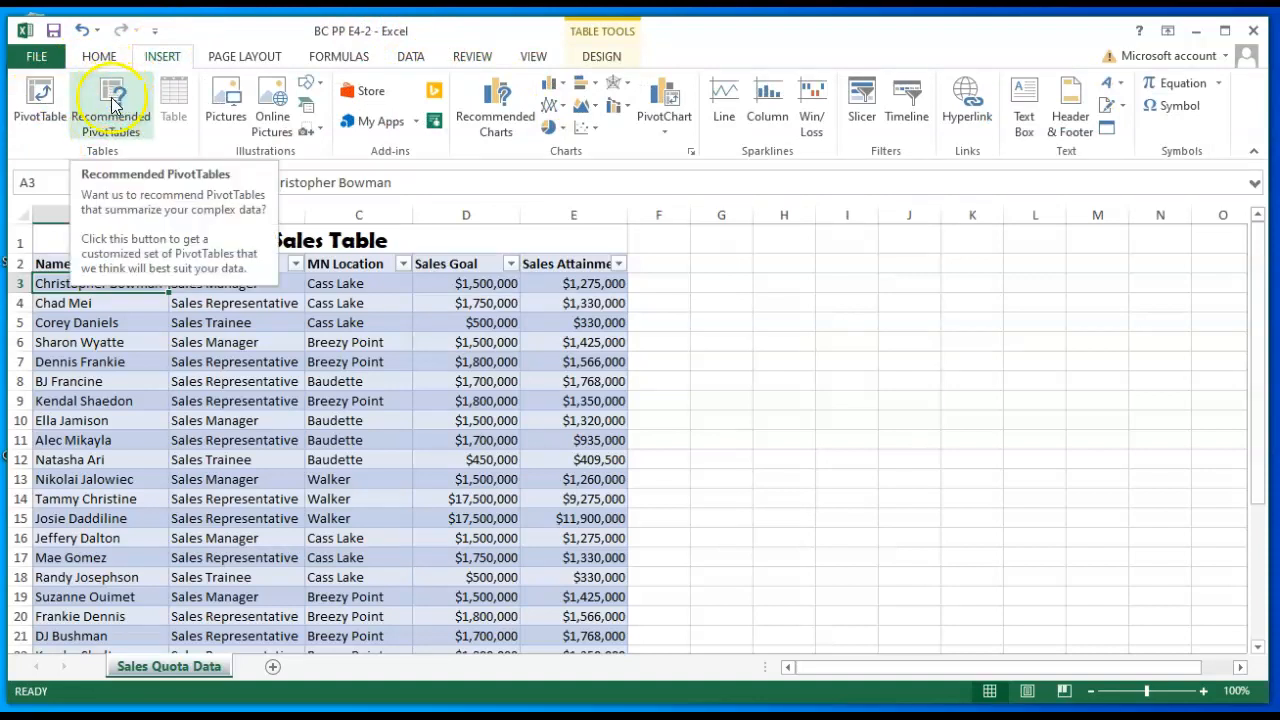
{"action": "left_click", "coordinate": [113, 100]}
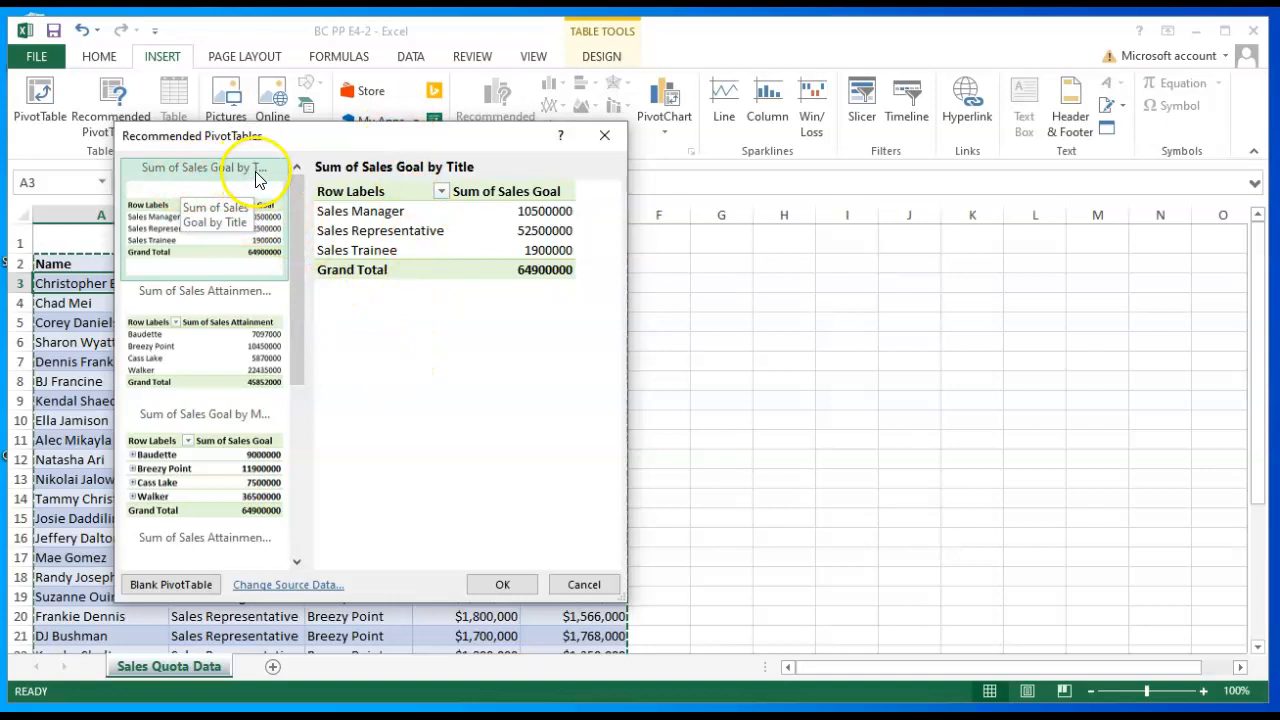
{"action": "left_click", "coordinate": [208, 447]}
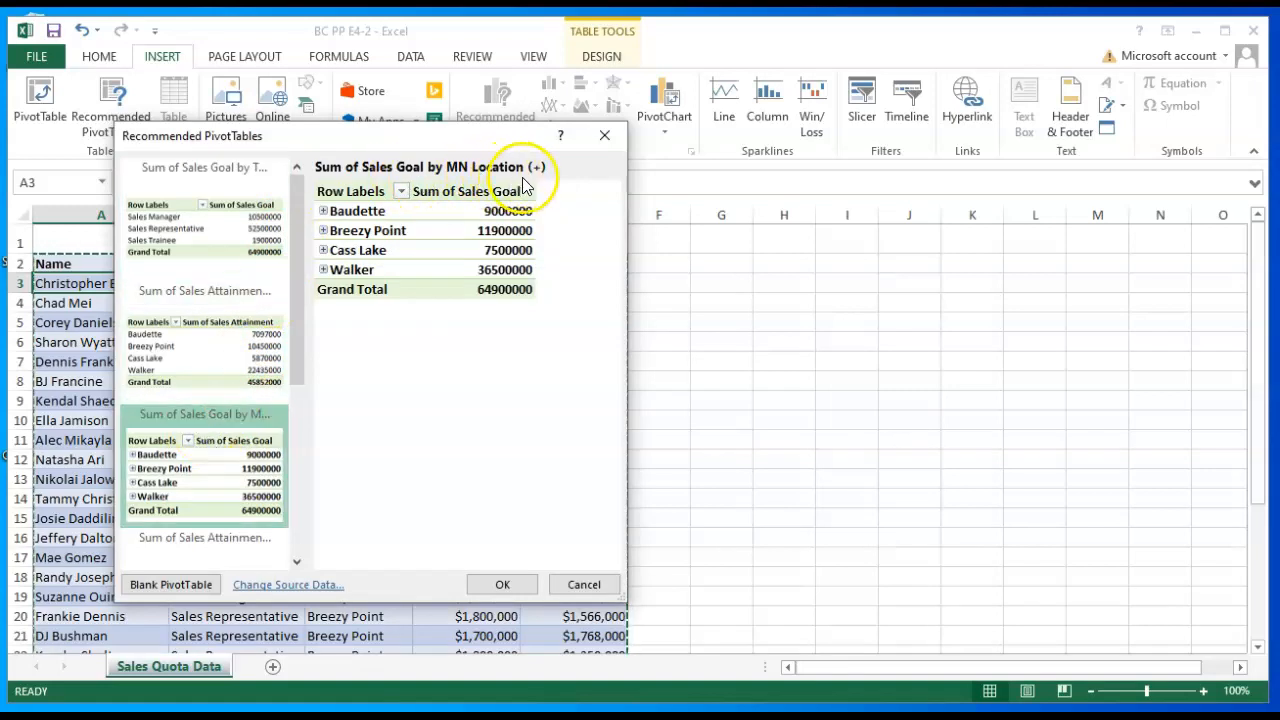
{"action": "left_click", "coordinate": [505, 585]}
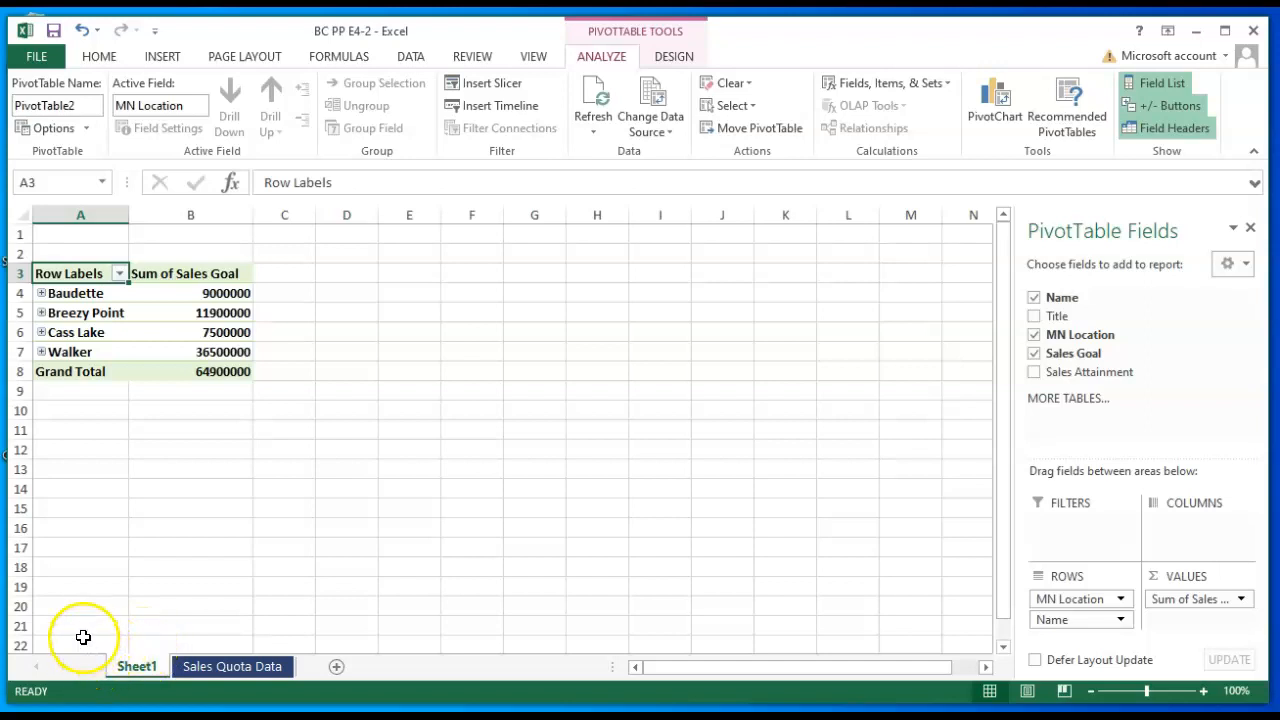
- Rename the new PivotTable worksheet as PivotTable
{"action": "right_click", "coordinate": [134, 668]}
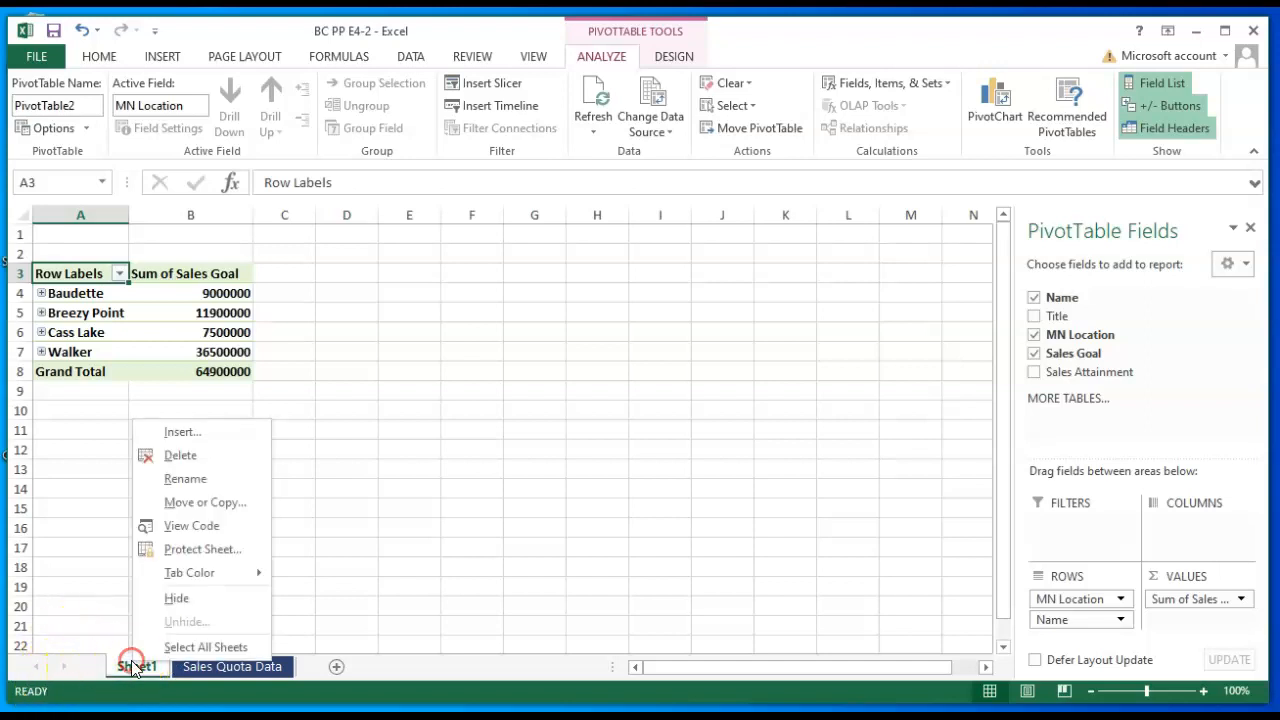
{"action": "left_click", "coordinate": [200, 479]}
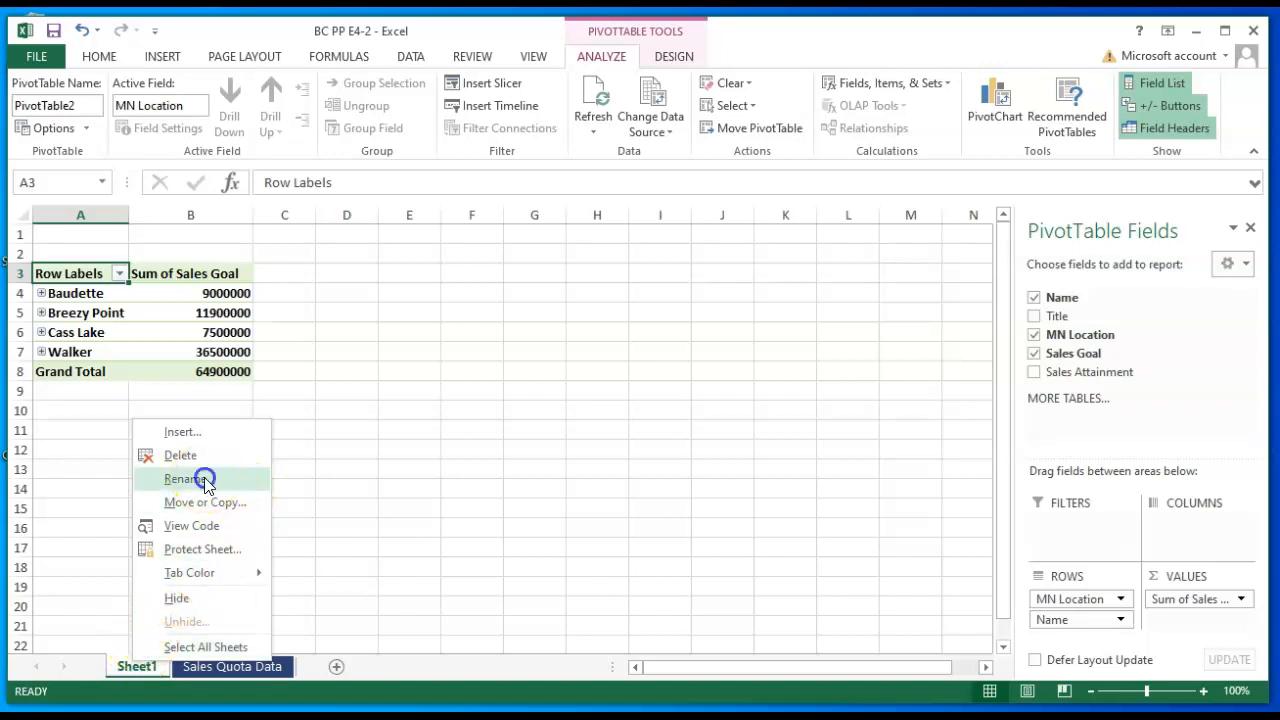
{"action": "type", "text": "PivotTable"}
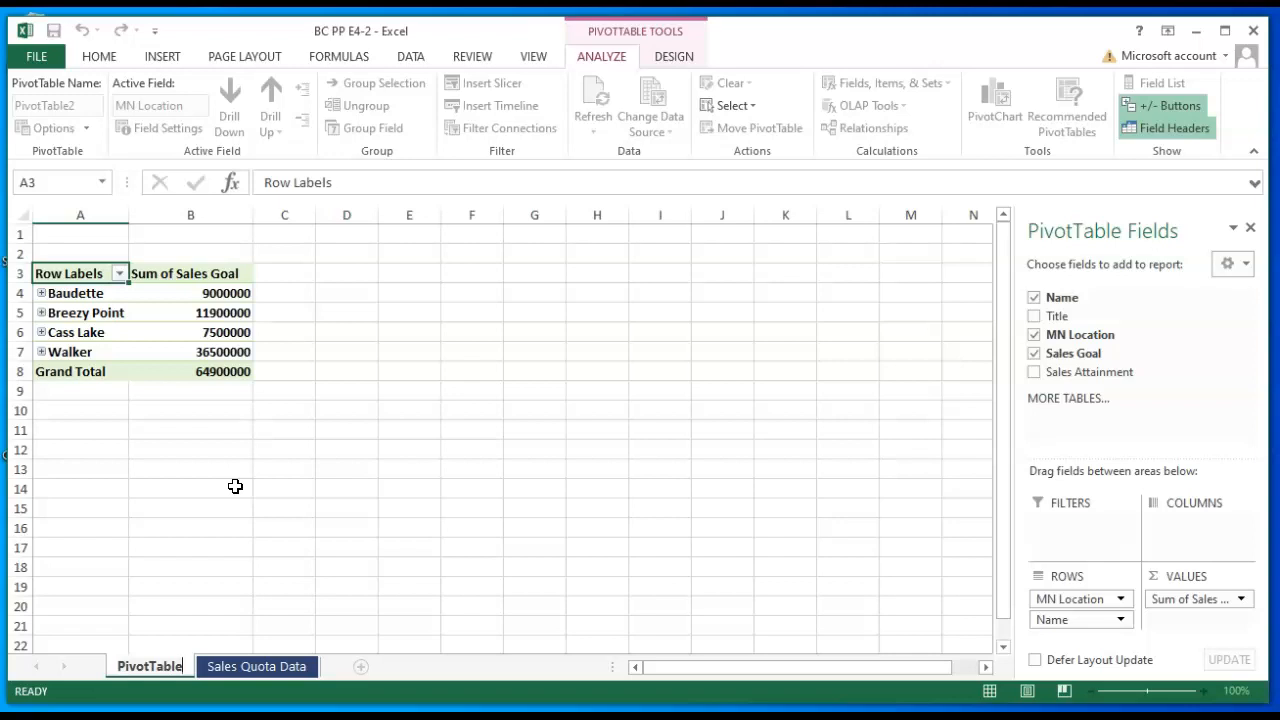
{"action": "key", "text": "Return"}
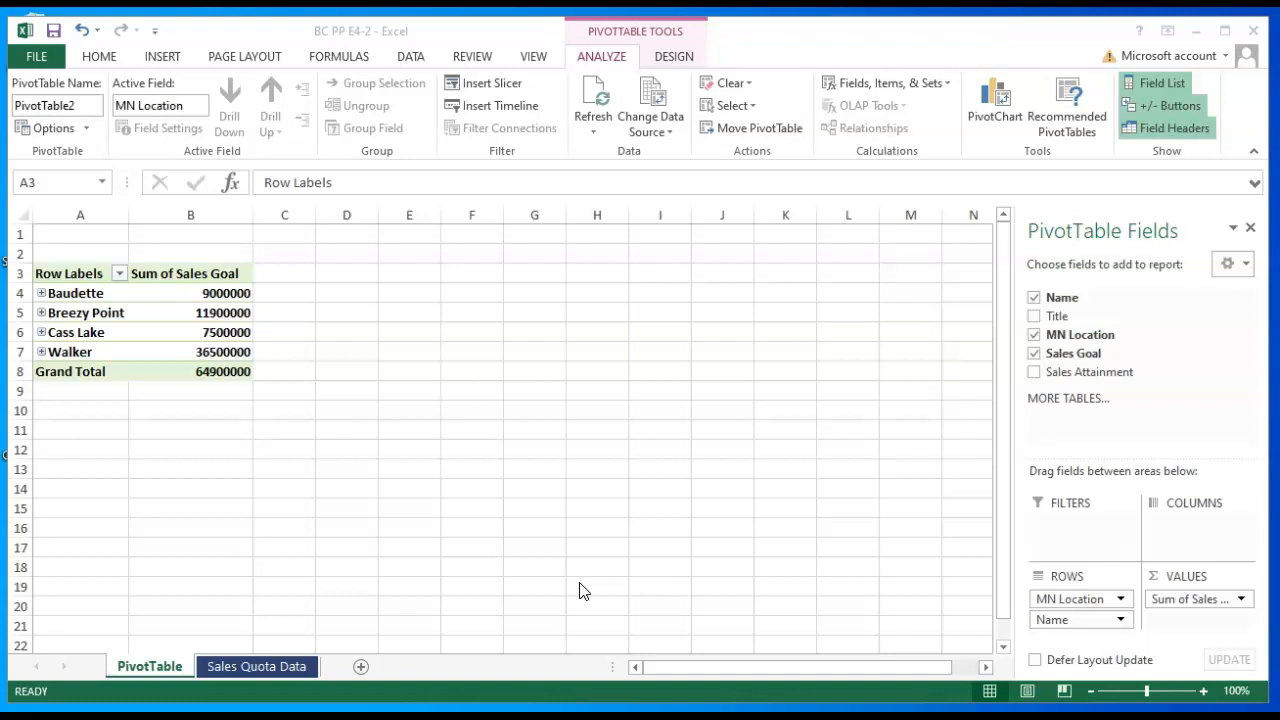
- Move the MN Location field from the PivotTable's Rows area to its Filters area
{"action": "mouse_move", "coordinate": [402, 717]}
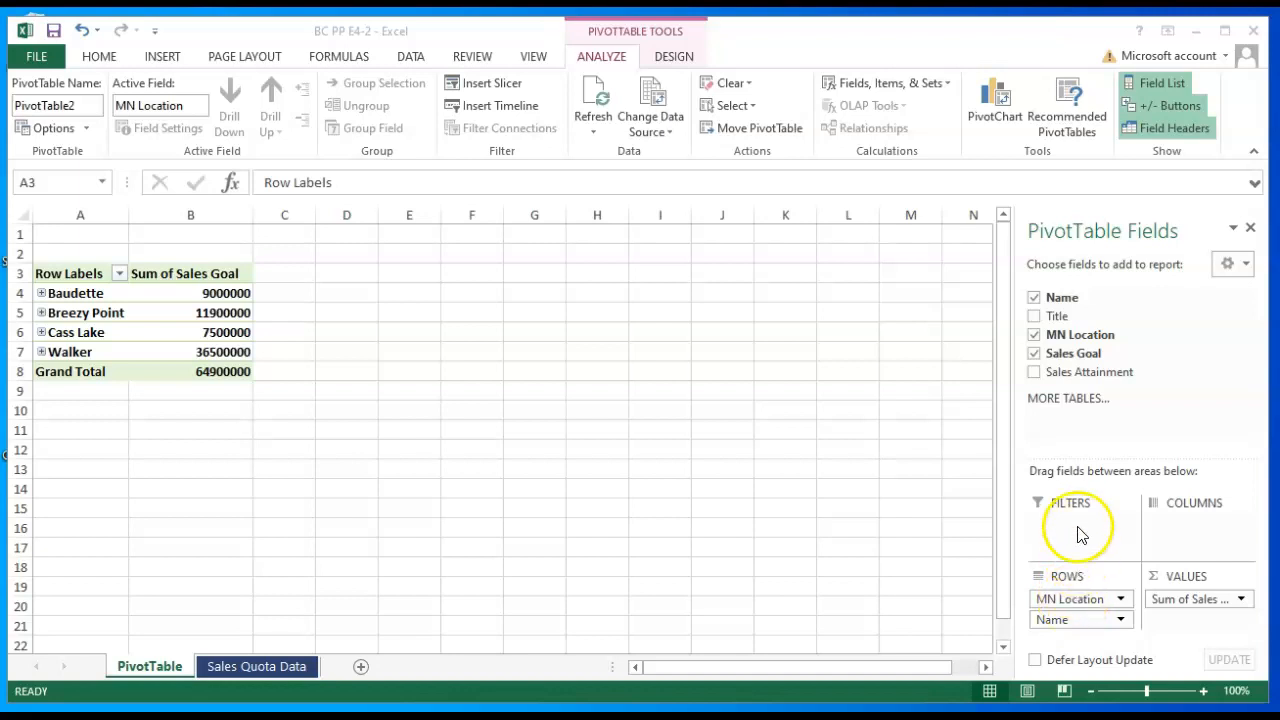
{"action": "left_click_drag", "start_coordinate": [1073, 601], "coordinate": [1073, 582]}
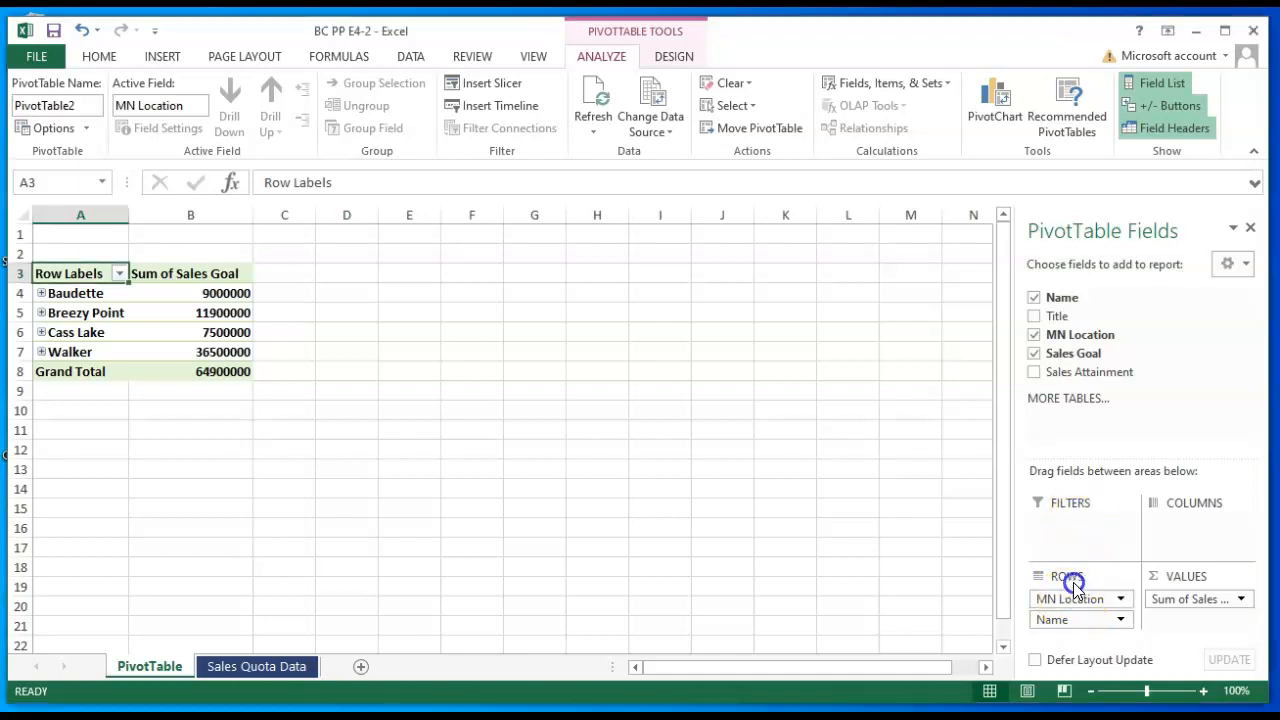
{"action": "left_click_drag", "start_coordinate": [1071, 537], "coordinate": [1090, 603]}
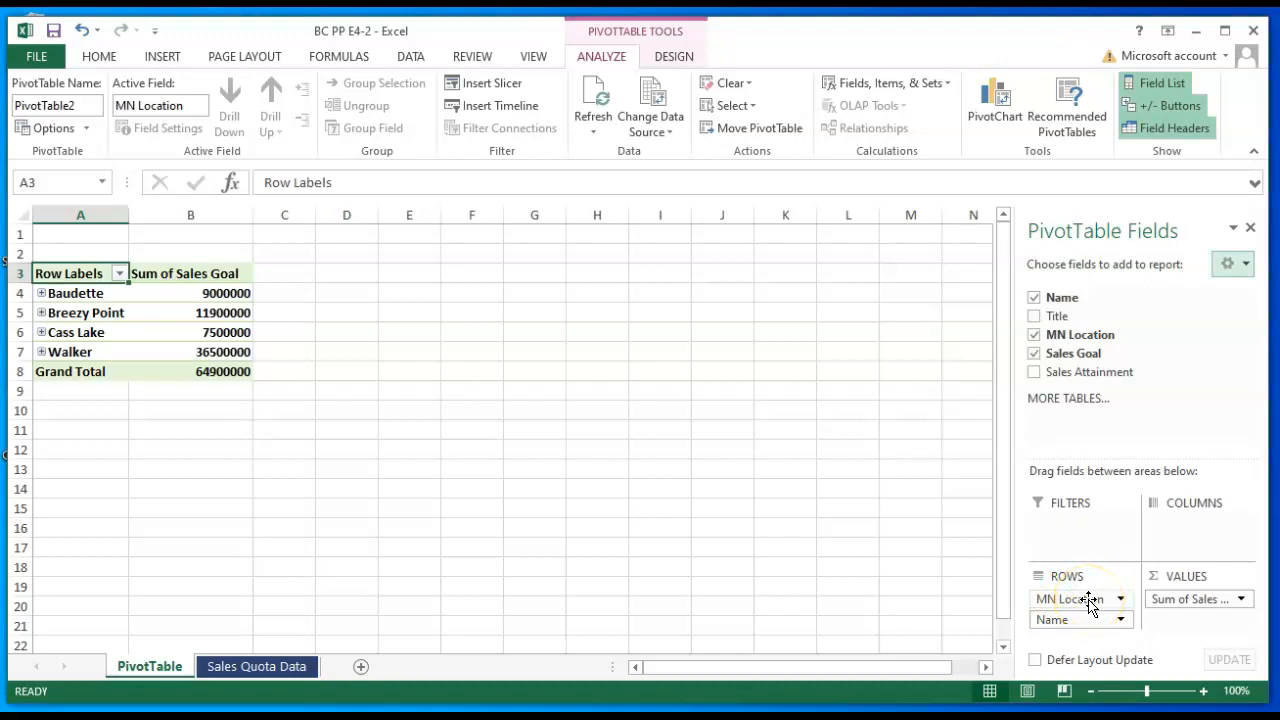
{"action": "left_click", "coordinate": [1089, 600]}
{"action": "left_click_drag", "start_coordinate": [1089, 600], "coordinate": [1088, 586]}
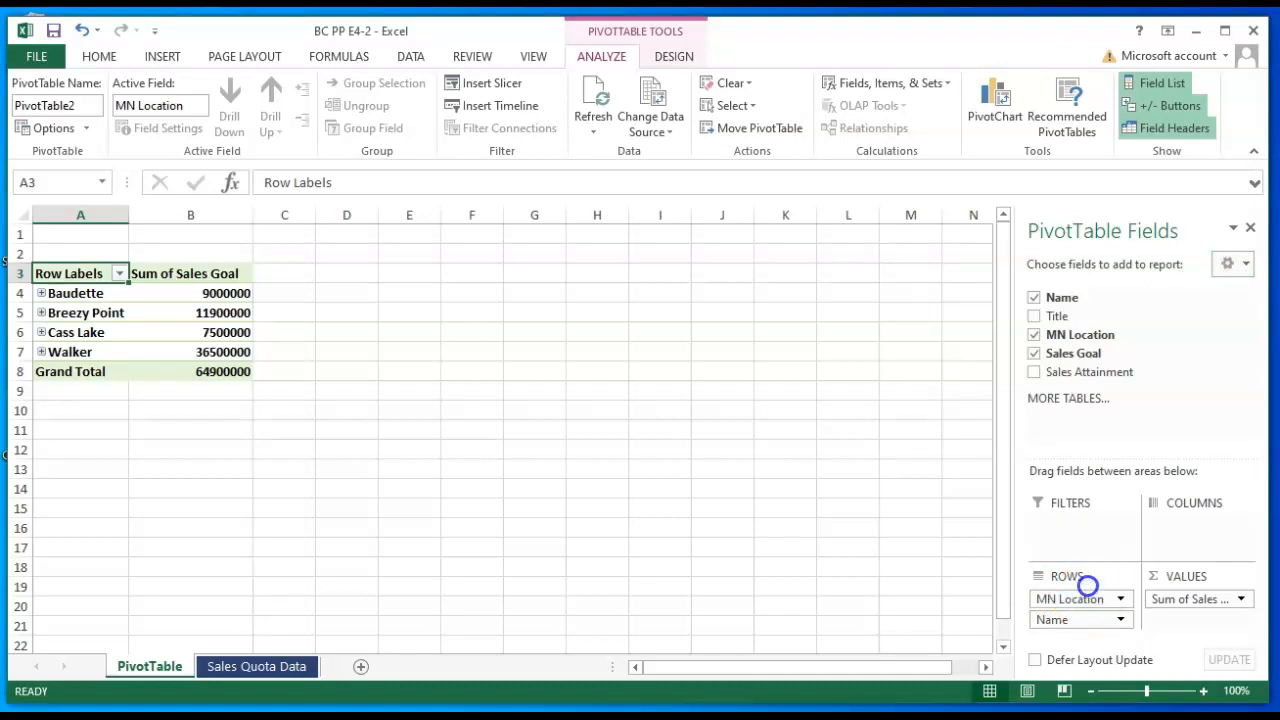
{"action": "left_click_drag", "start_coordinate": [1075, 523], "coordinate": [1078, 531]}
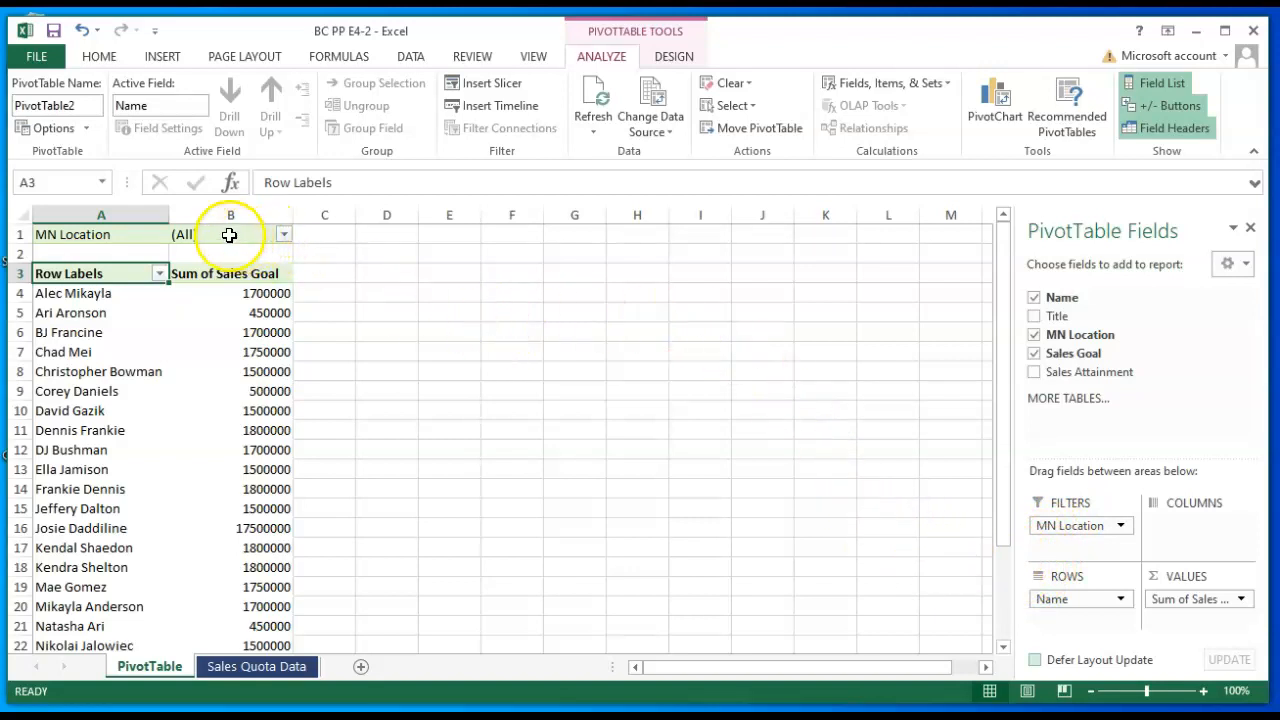
- Filter the PivotTable's MN Location to multiple items, keeping only Cass Lake and Walker
{"action": "left_click", "coordinate": [284, 235]}
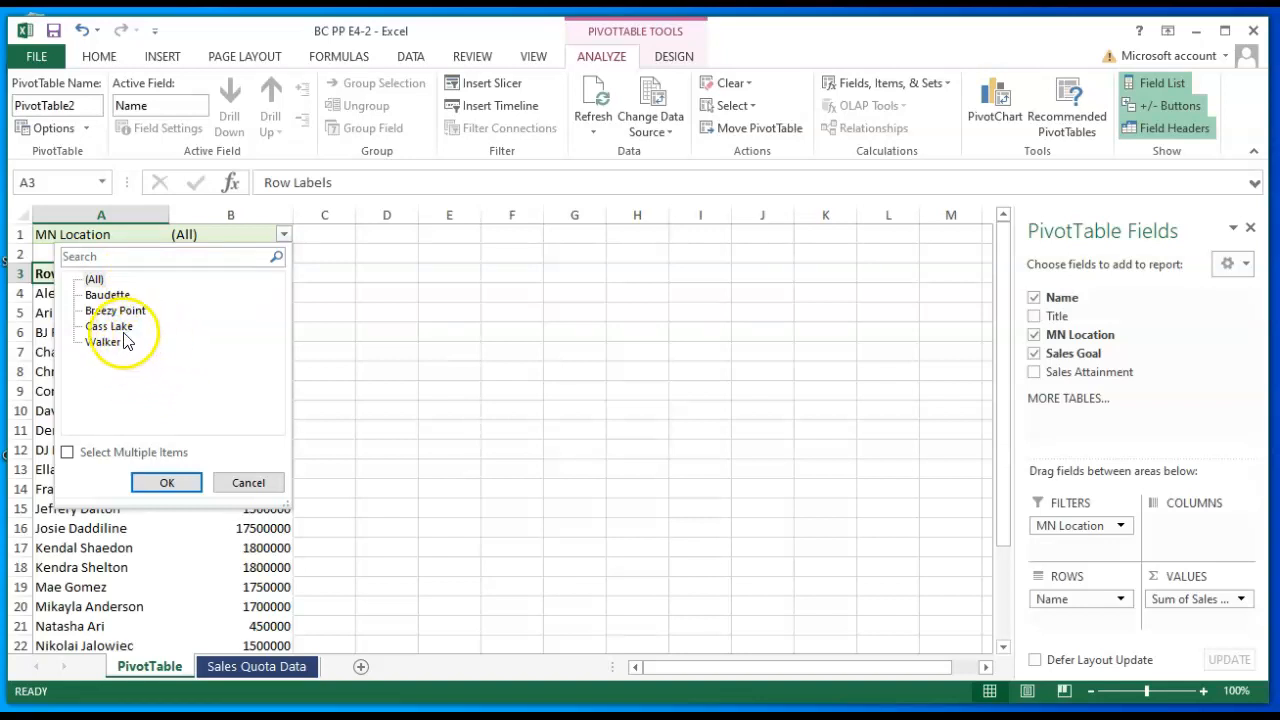
{"action": "left_click", "coordinate": [67, 453]}
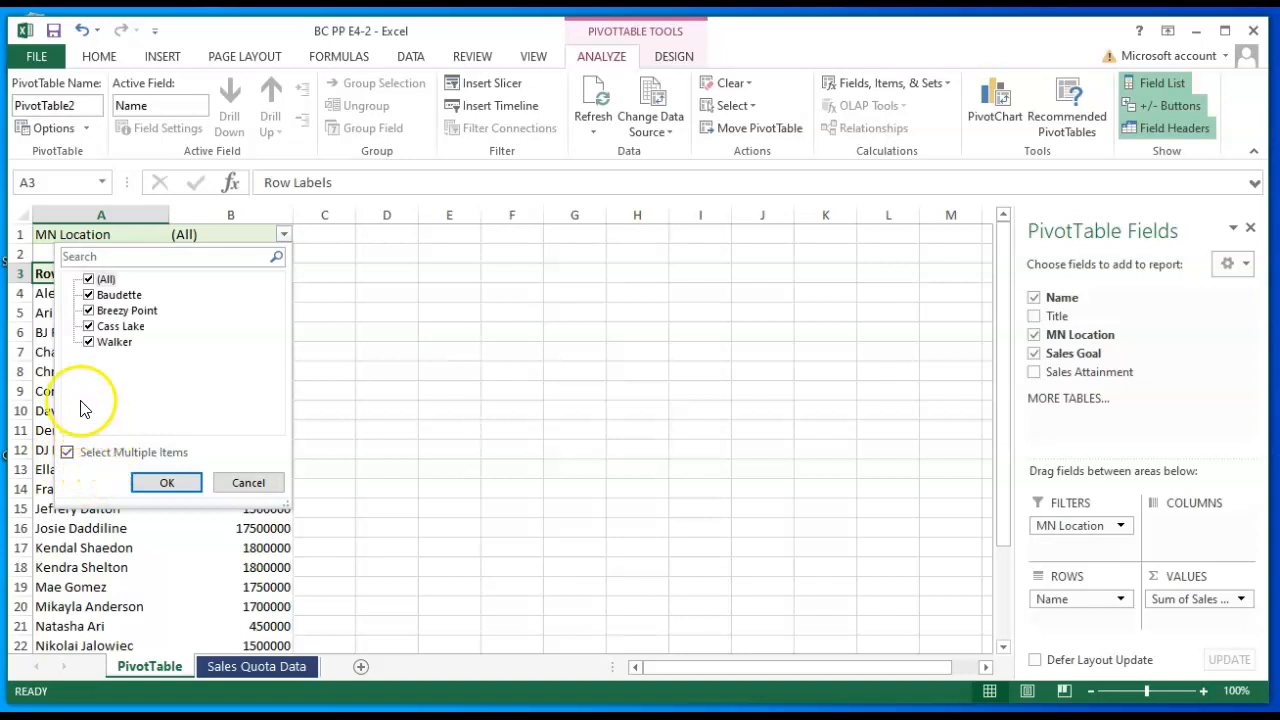
{"action": "left_click", "coordinate": [89, 295]}
{"action": "left_click", "coordinate": [89, 311]}
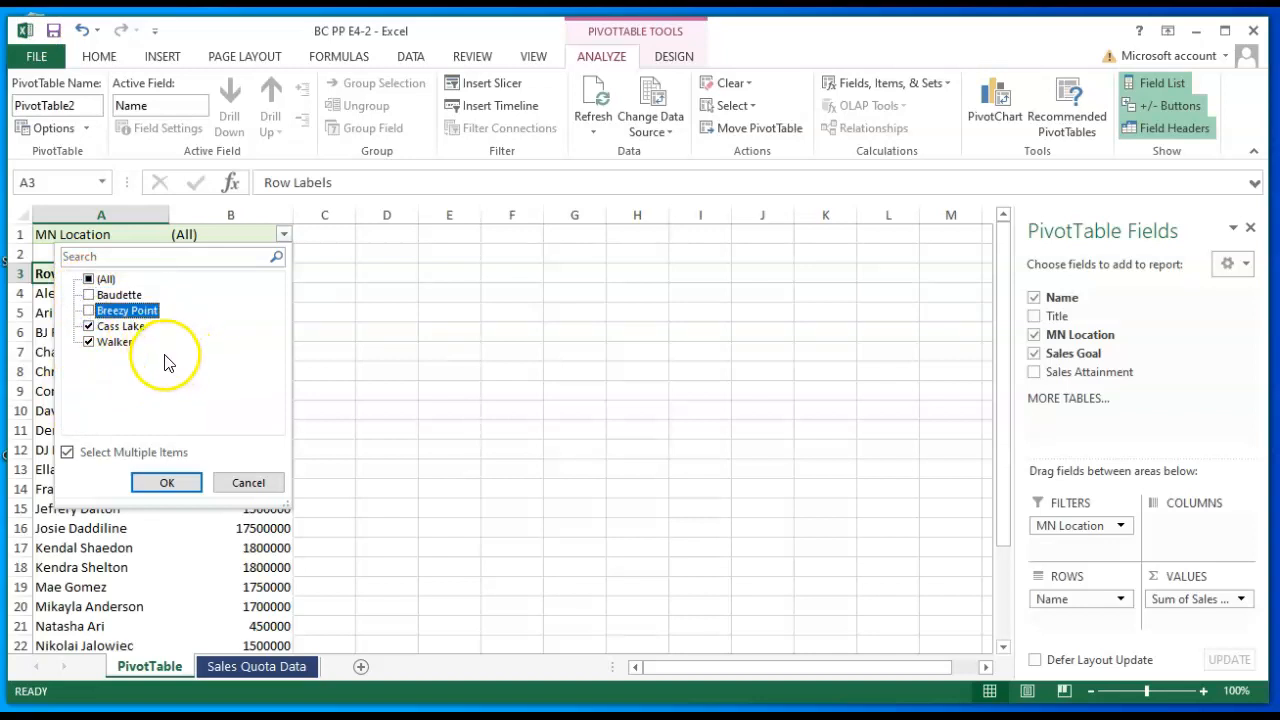
{"action": "left_click", "coordinate": [167, 484]}
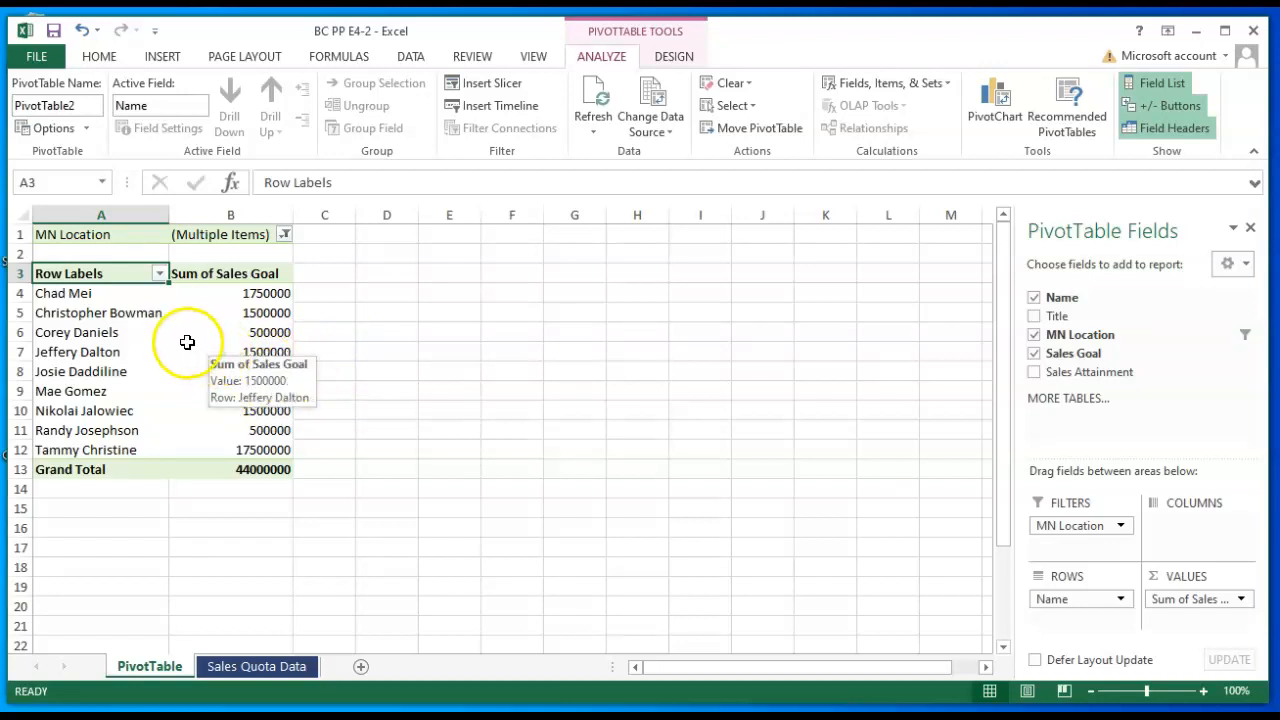
- Format the PivotTable's Sum of Sales Goal values as Currency with the $ symbol and 0 decimal places
{"action": "right_click", "coordinate": [252, 351]}
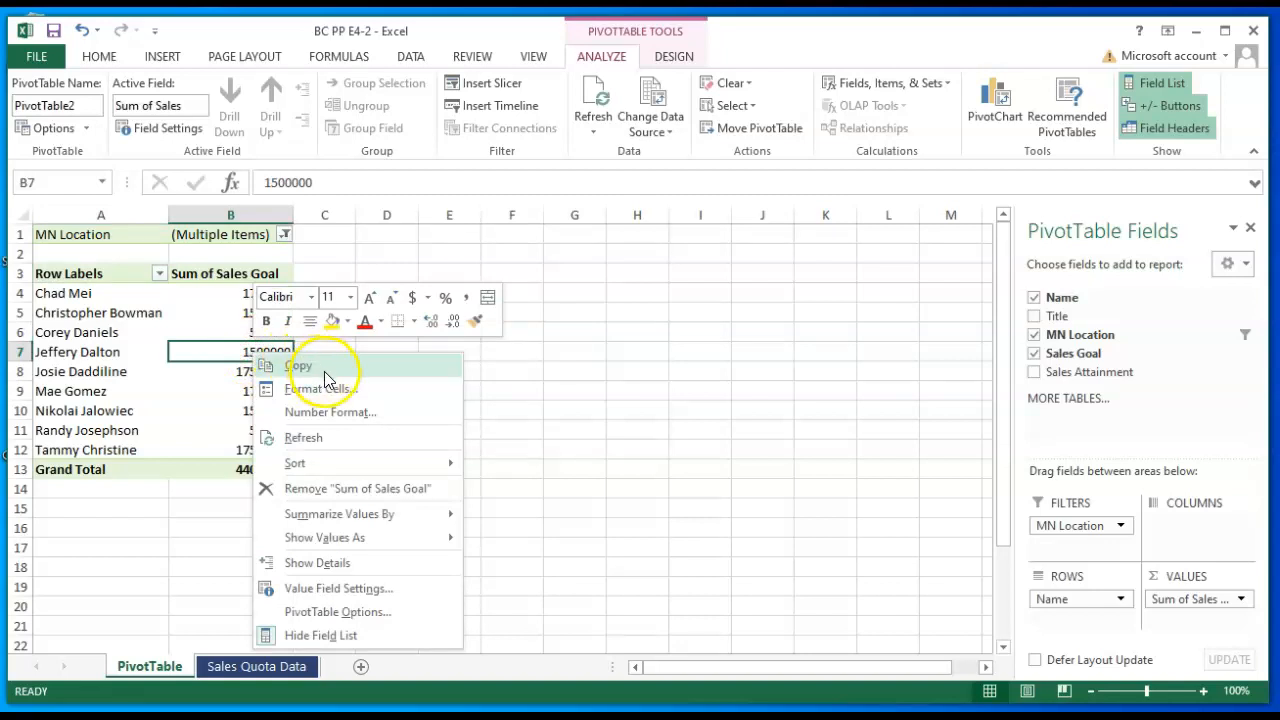
{"action": "left_click", "coordinate": [333, 590]}
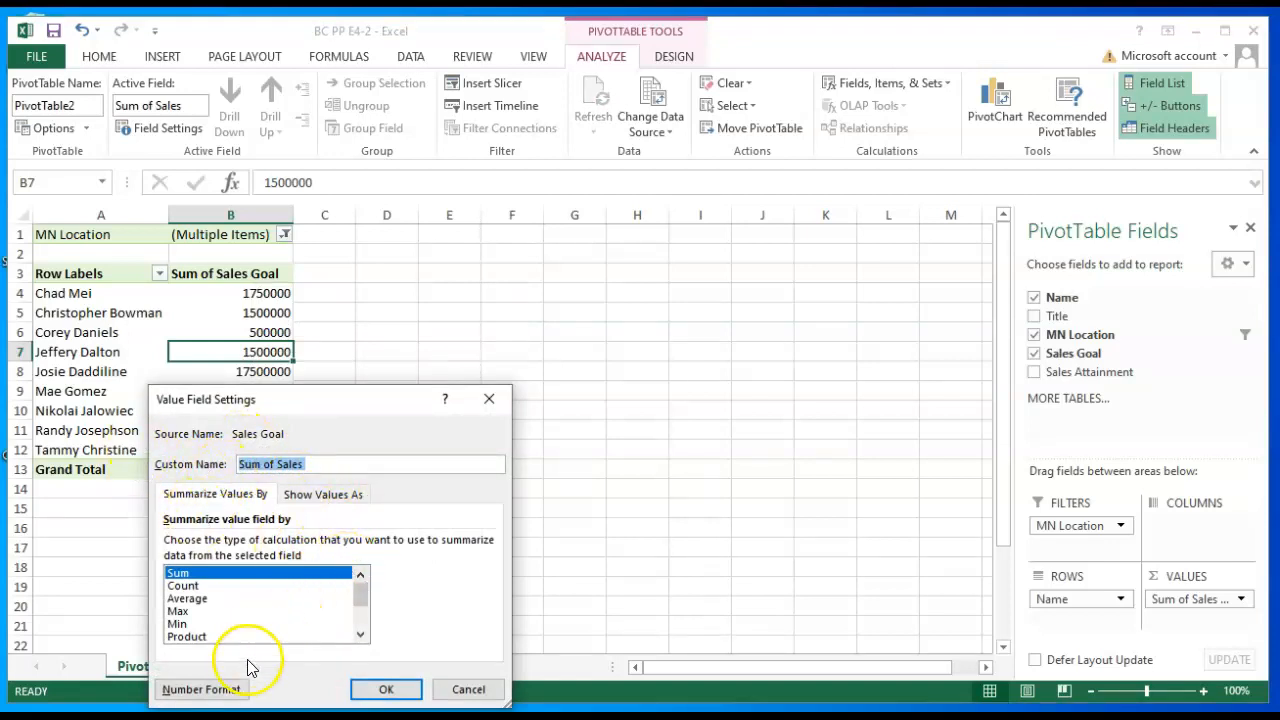
{"action": "left_click", "coordinate": [220, 690]}
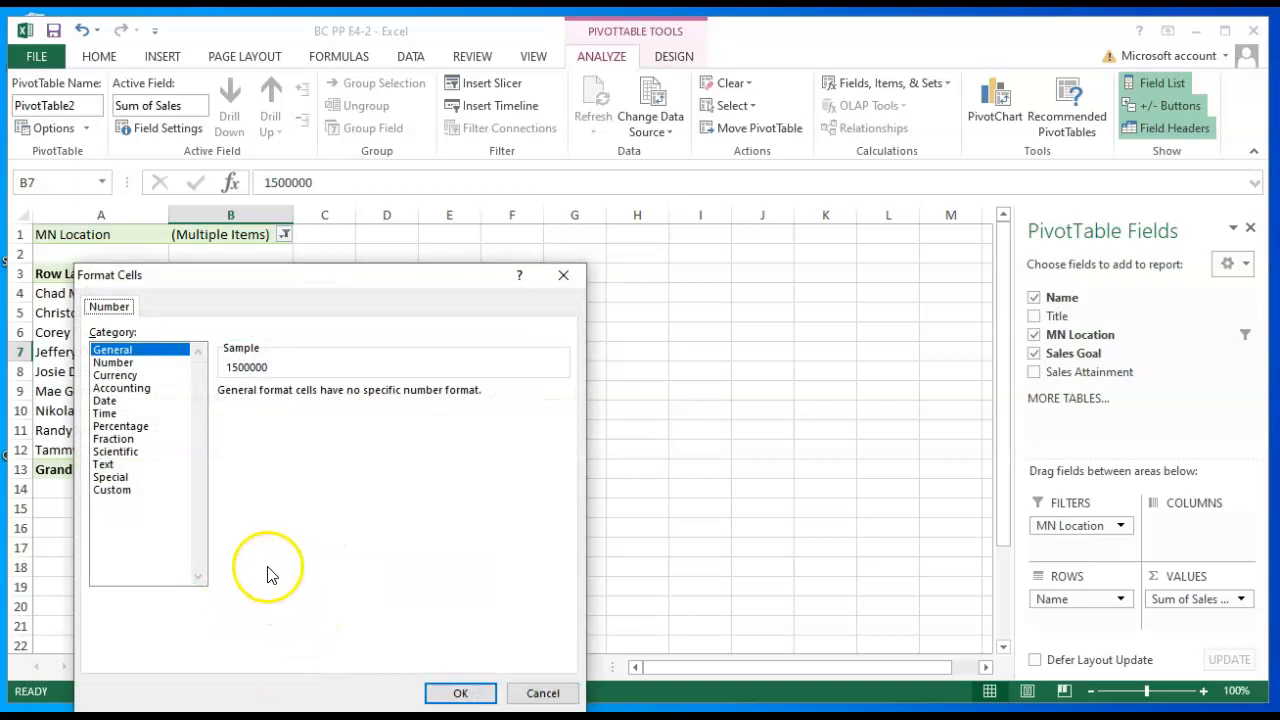
{"action": "left_click", "coordinate": [115, 375]}
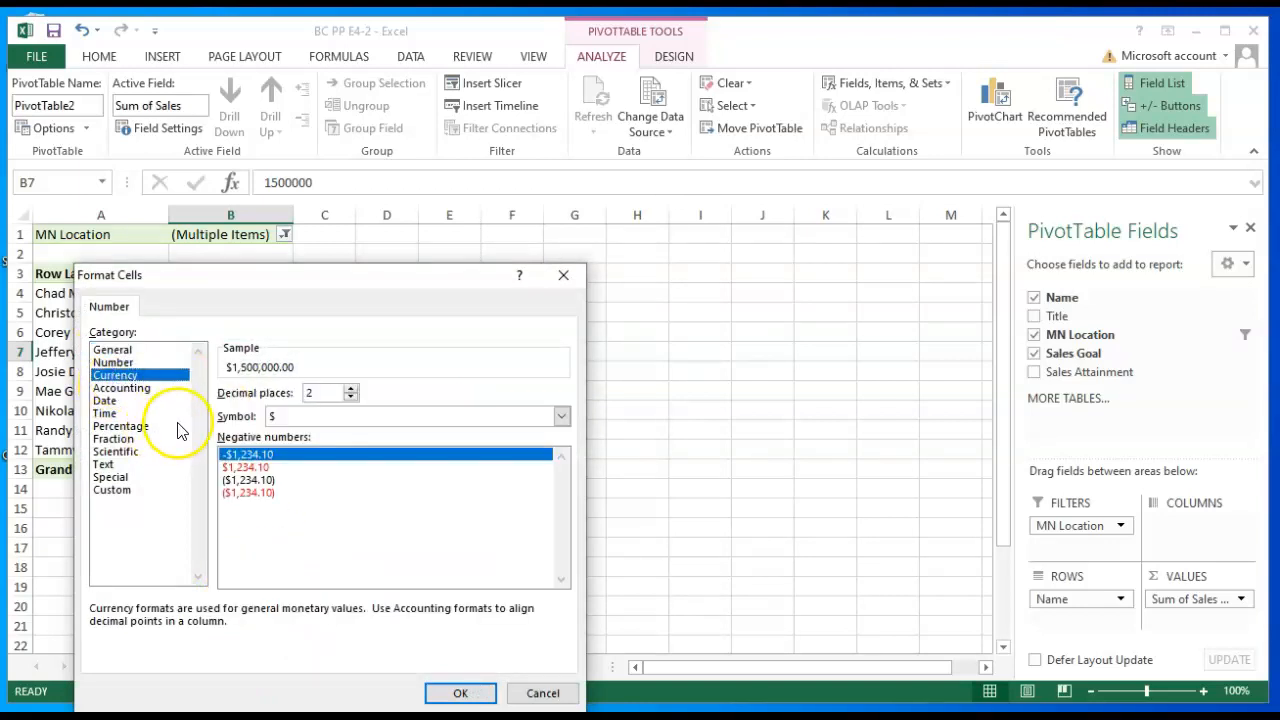
{"action": "left_click", "coordinate": [350, 398]}
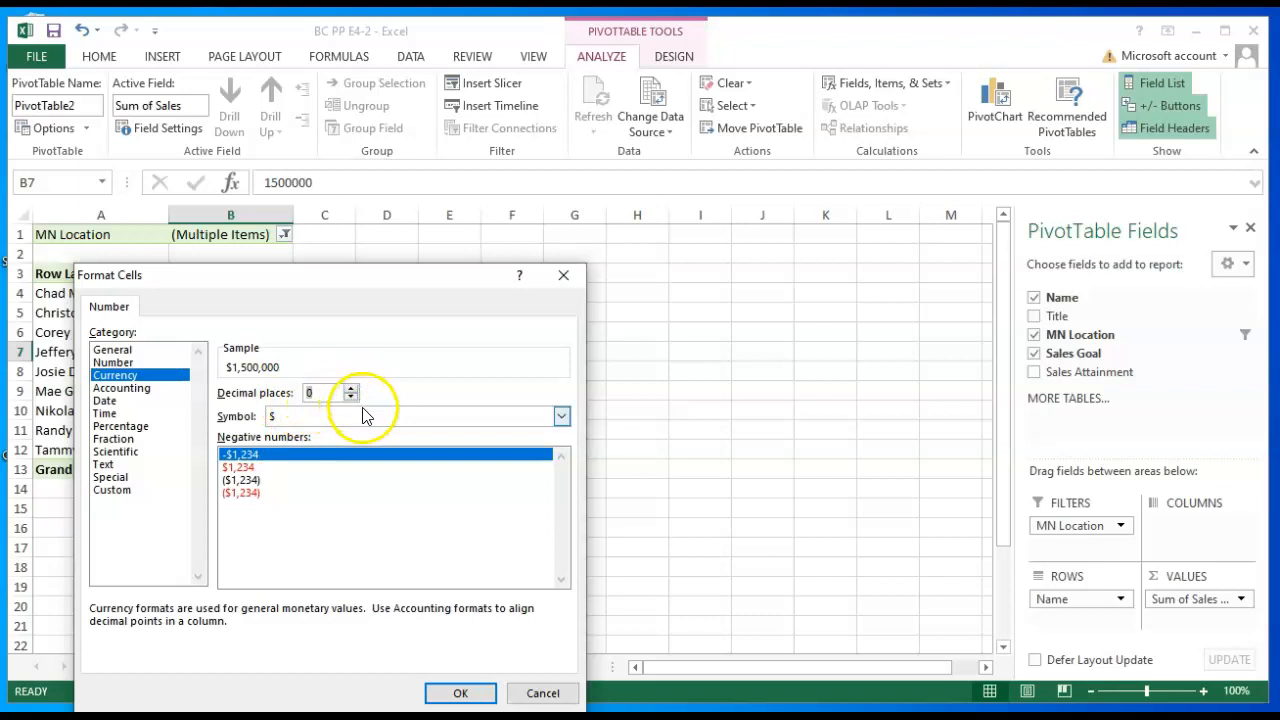
{"action": "left_click", "coordinate": [470, 694]}
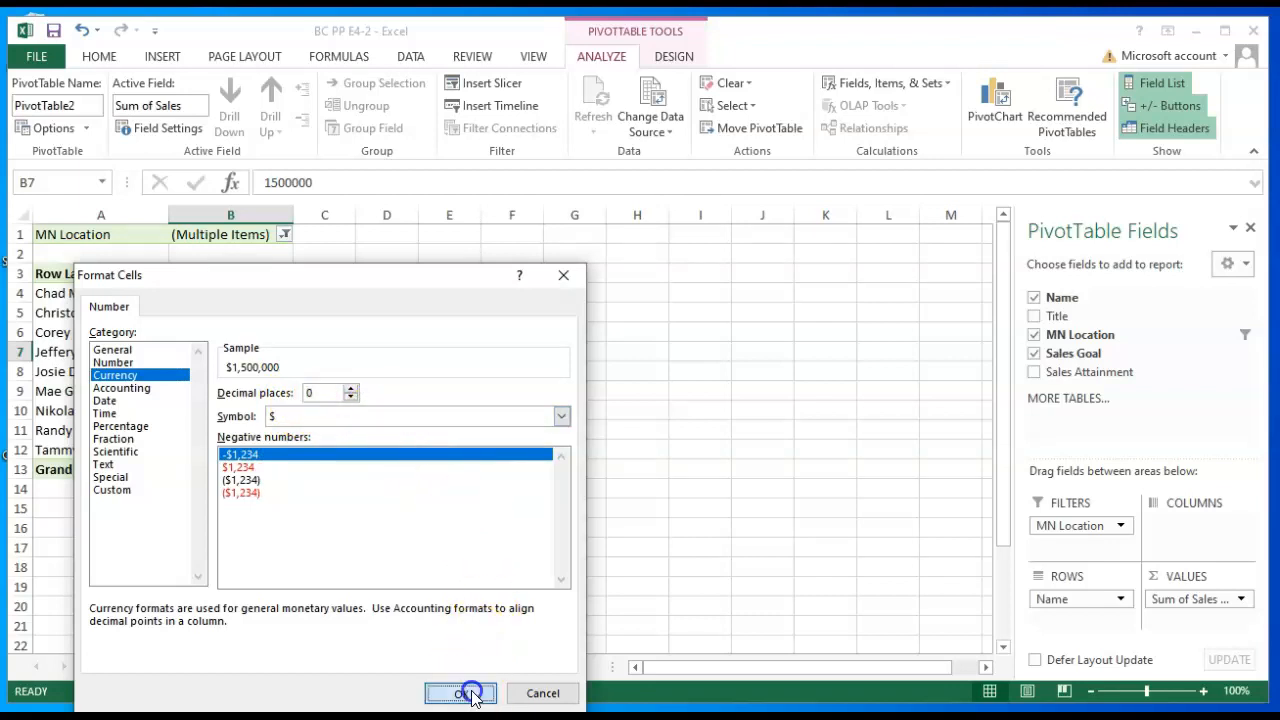
{"action": "left_click", "coordinate": [388, 689]}
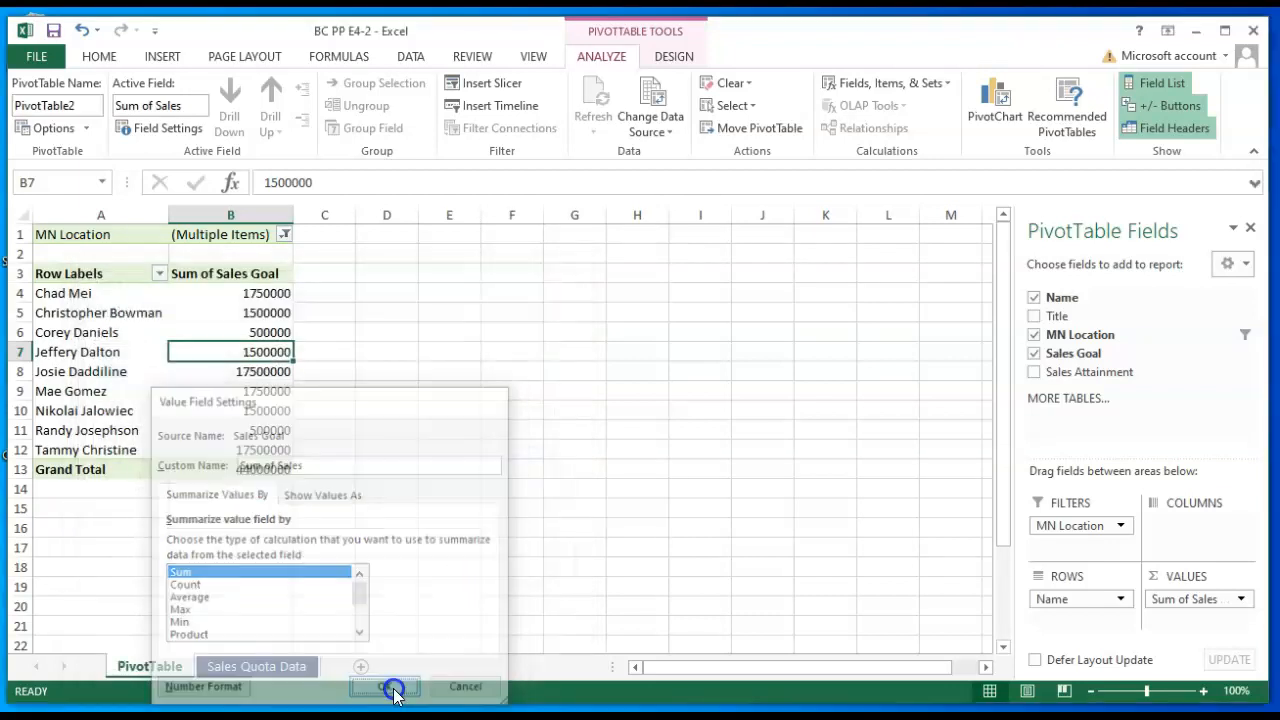